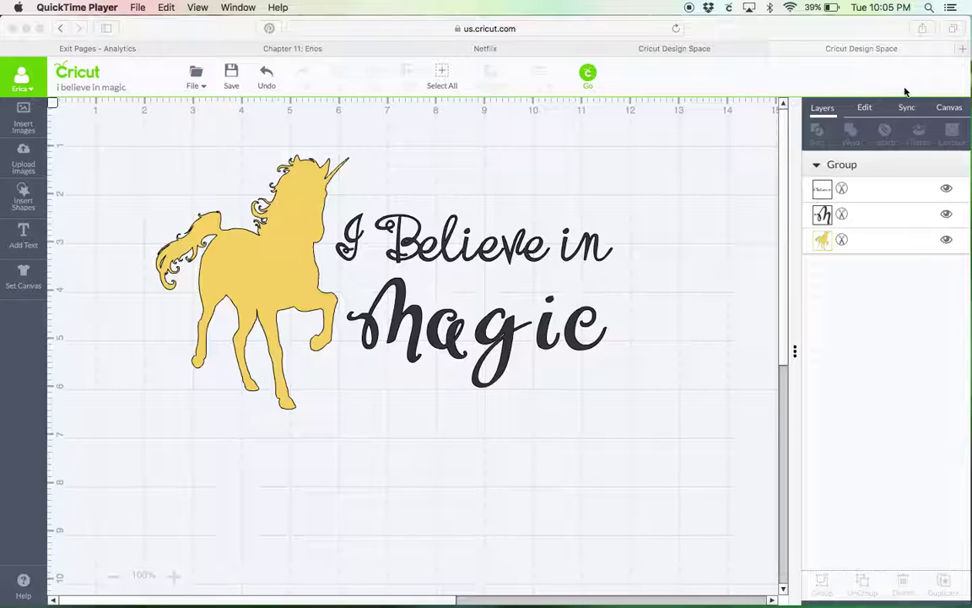
Bring the empty Untitled Project forward and go to its image upload page.
left_click(621, 49)
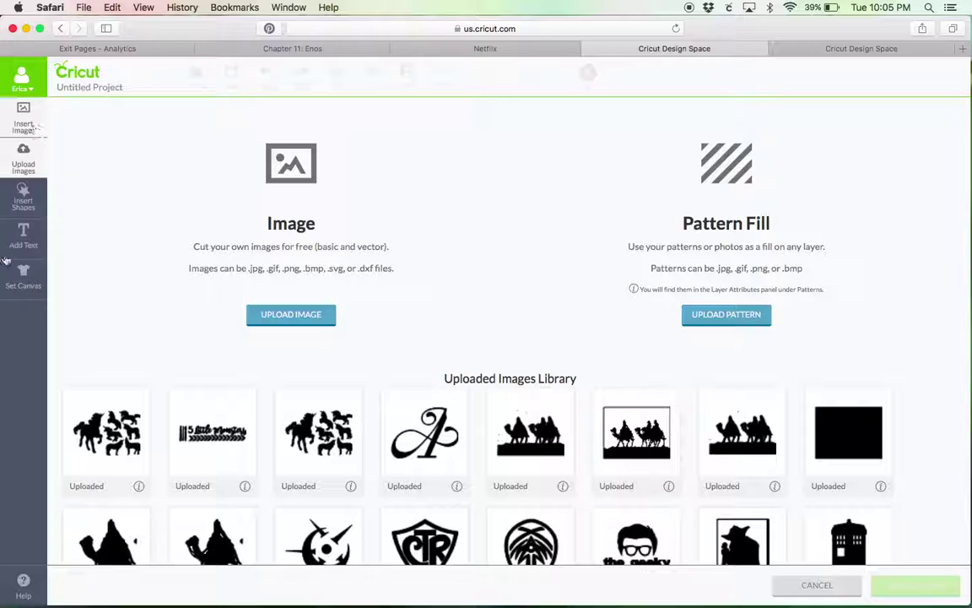
left_click(36, 238)
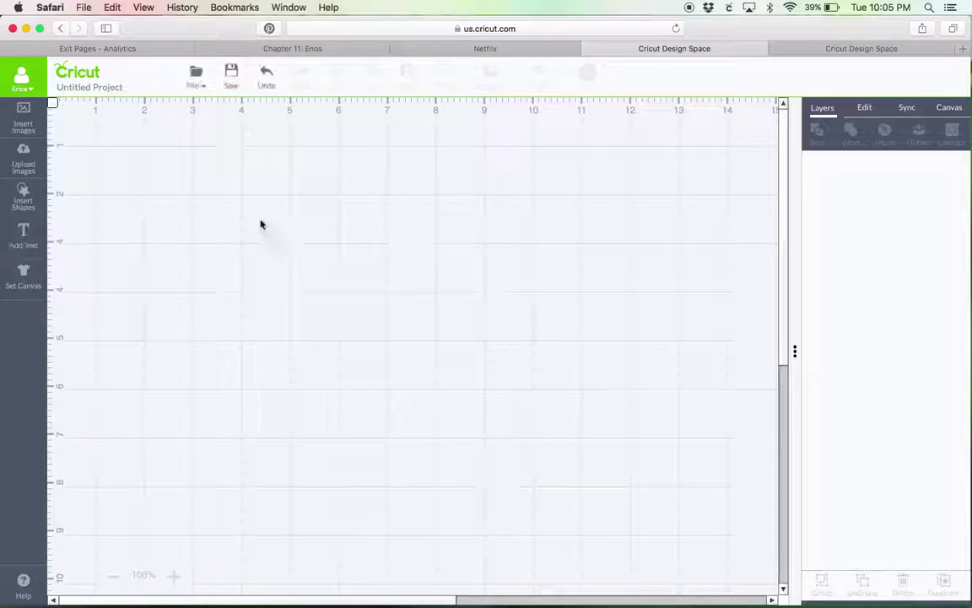
left_click(221, 279)
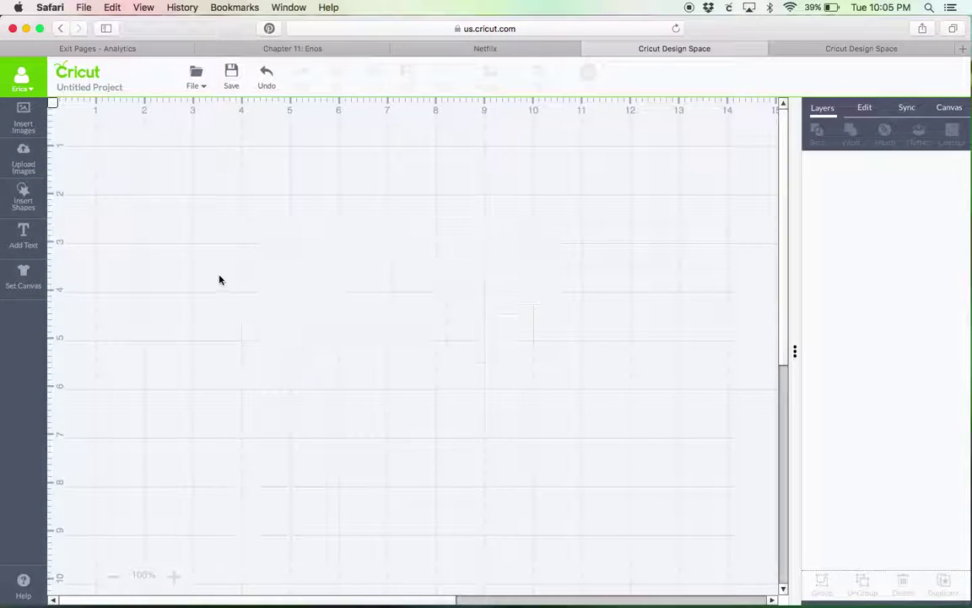
left_click(19, 156)
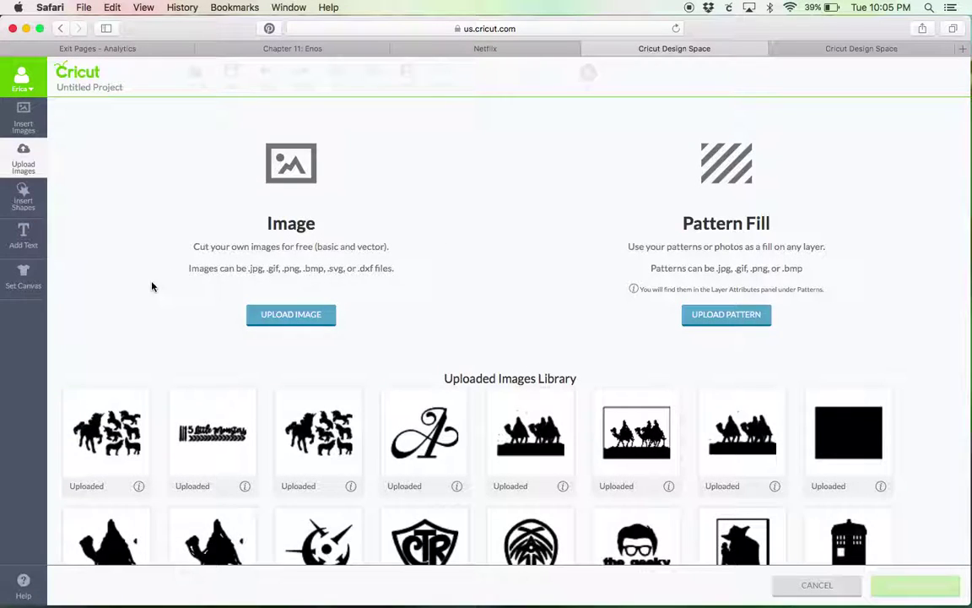
left_click(83, 397)
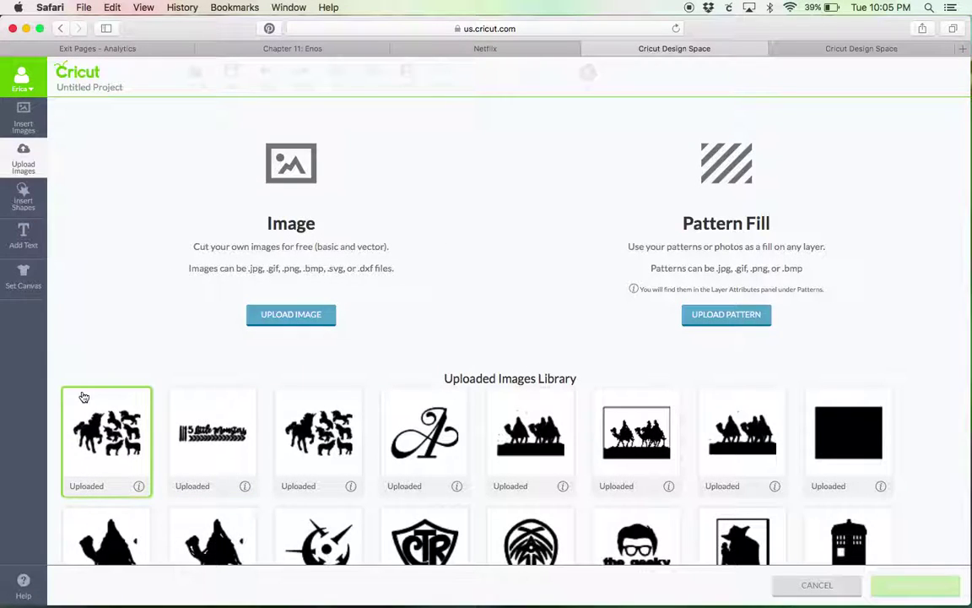
Upload unicorns-silhouettes.png, found by searching 'unico' in the file browser.
left_click(304, 320)
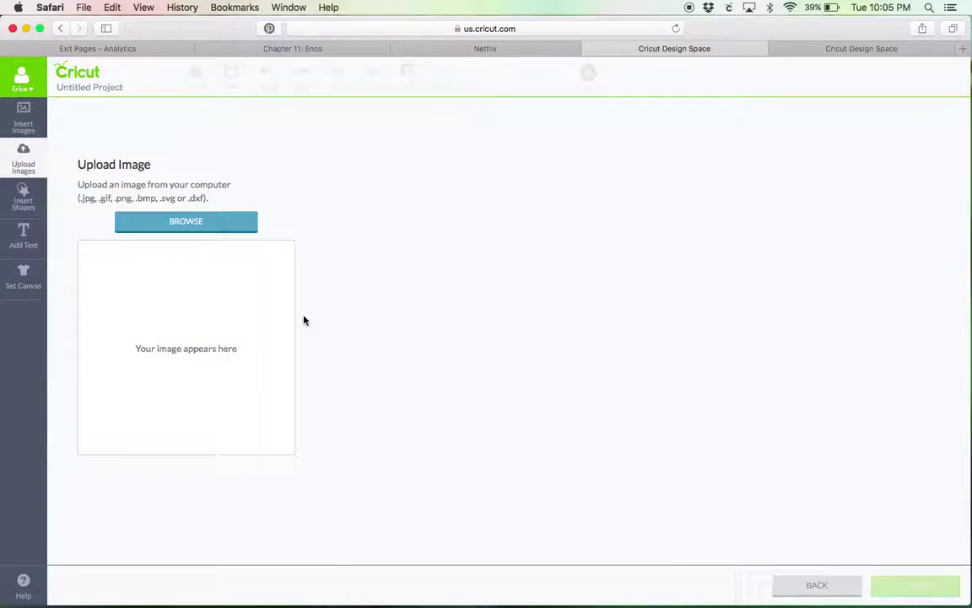
left_click(188, 221)
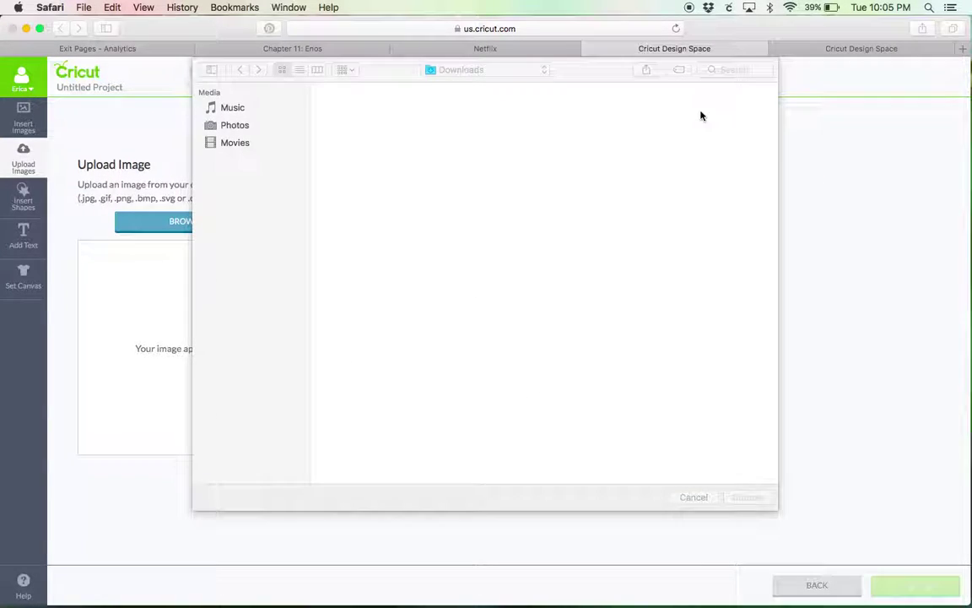
left_click(724, 70)
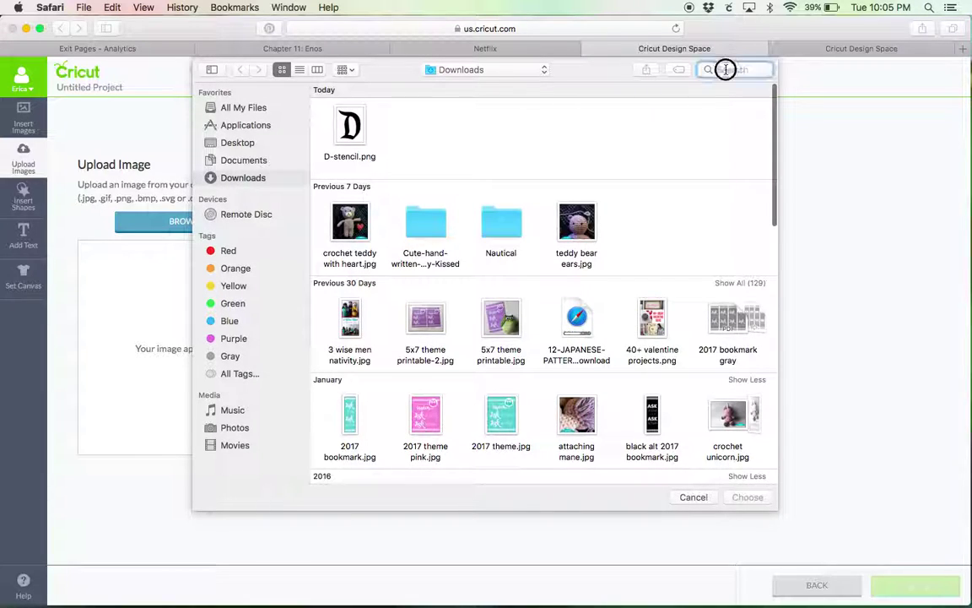
type("unico")
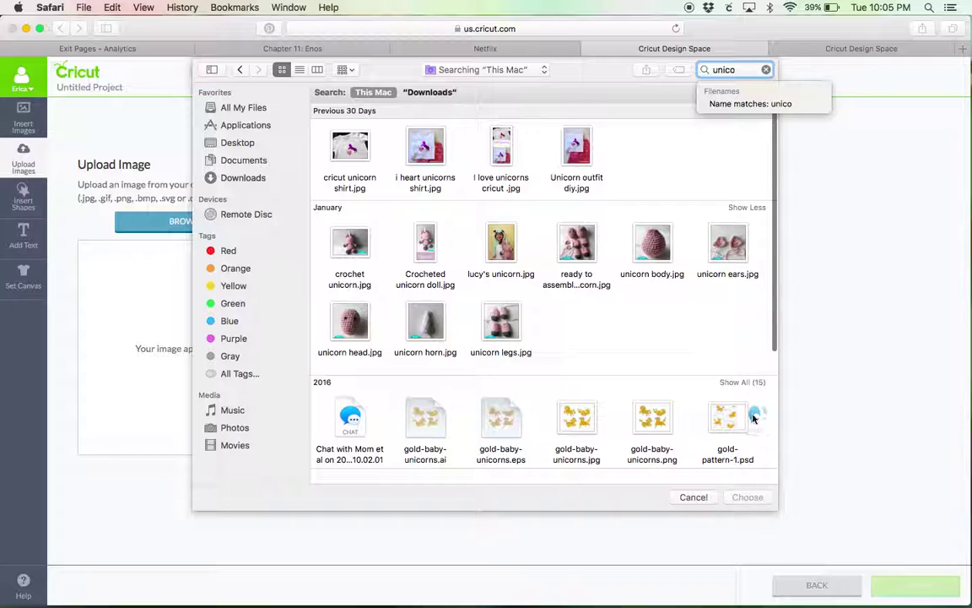
scroll(742, 418, "right", 10)
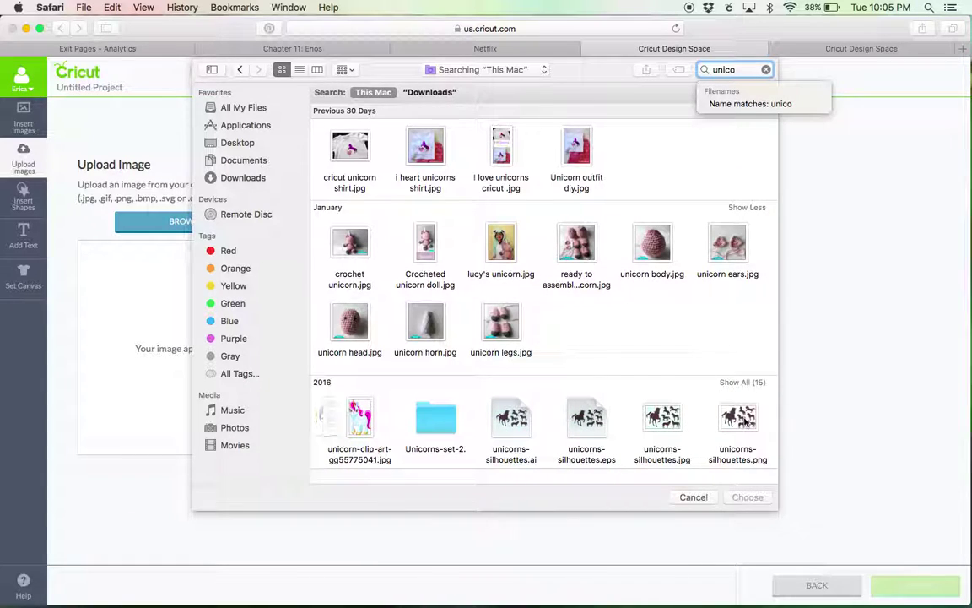
double_click(736, 421)
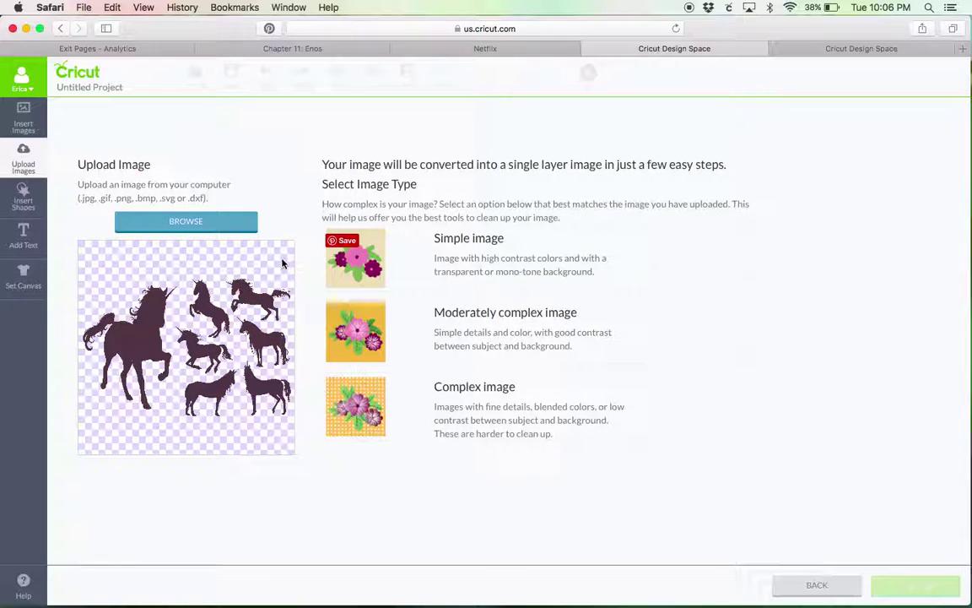
Mark the upload as a Simple image and continue to cleanup.
left_click(494, 250)
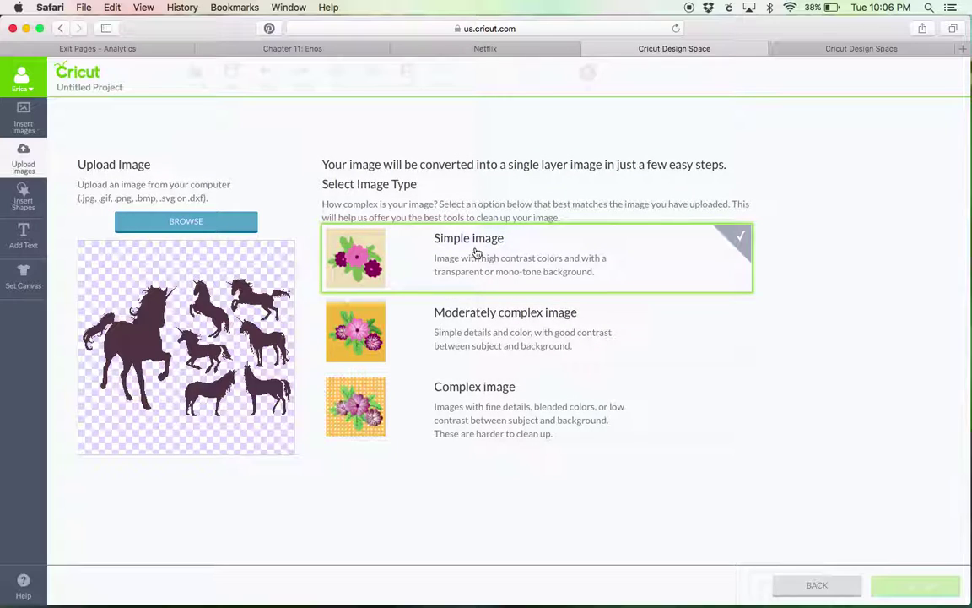
left_click(517, 238)
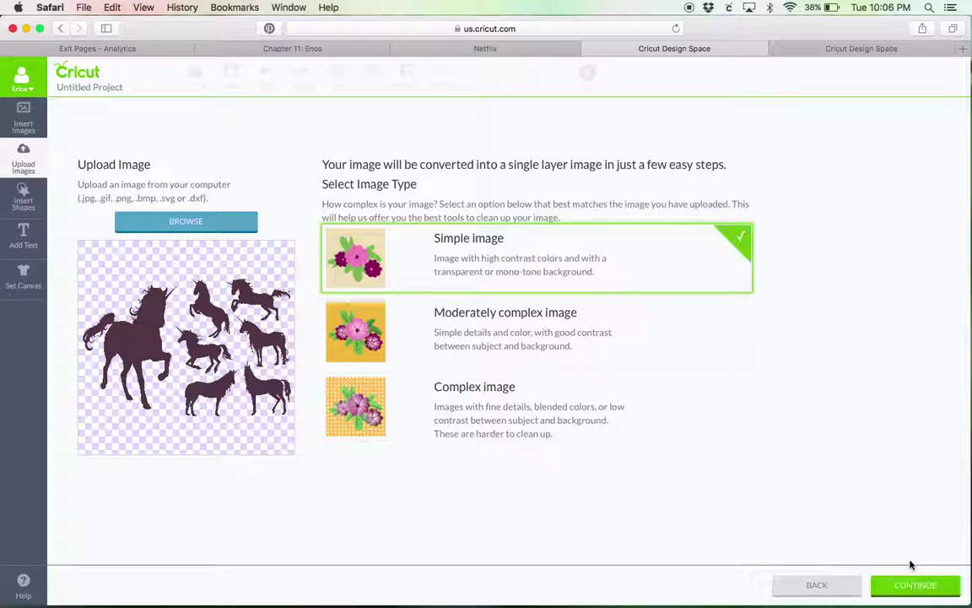
left_click(910, 587)
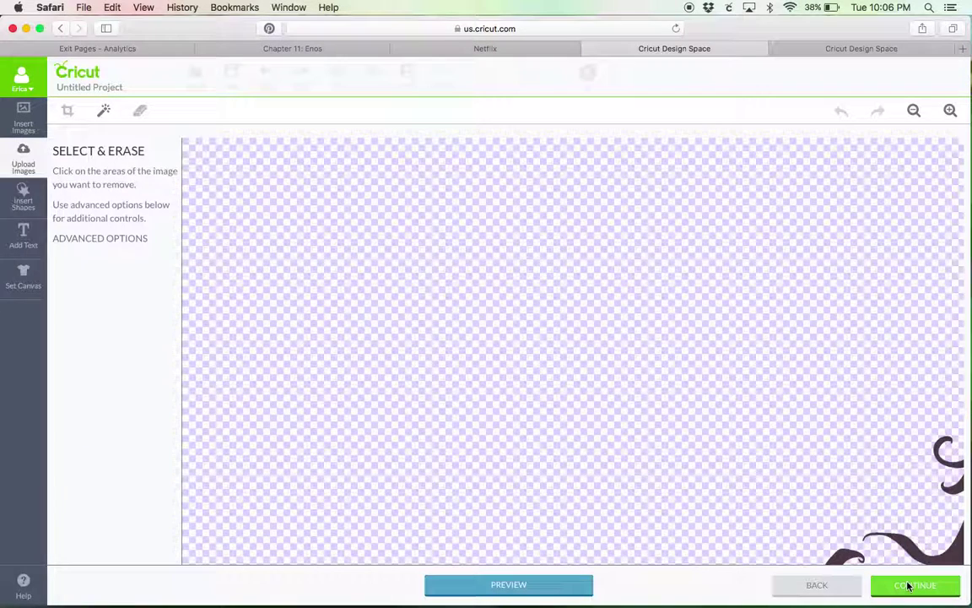
Zoom out, erase then restore the upper-right unicorn, and continue to save options.
left_click(915, 109)
left_click(915, 110)
left_click(915, 109)
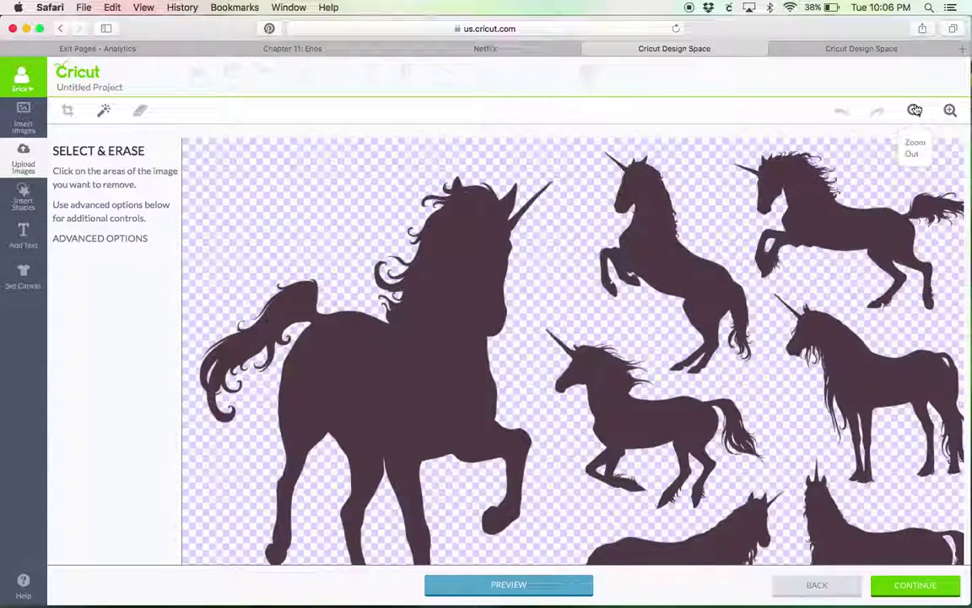
left_click(915, 110)
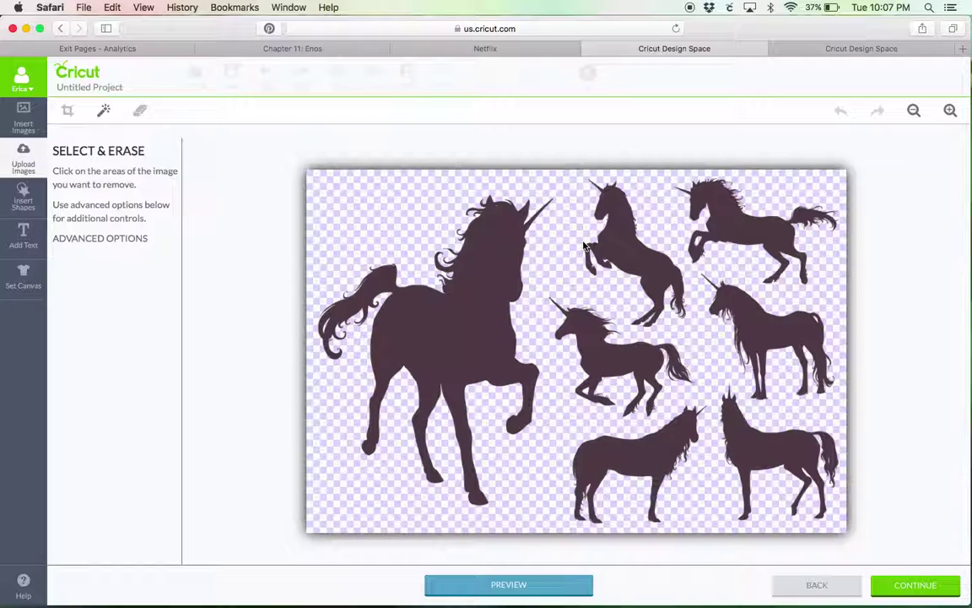
left_click(739, 229)
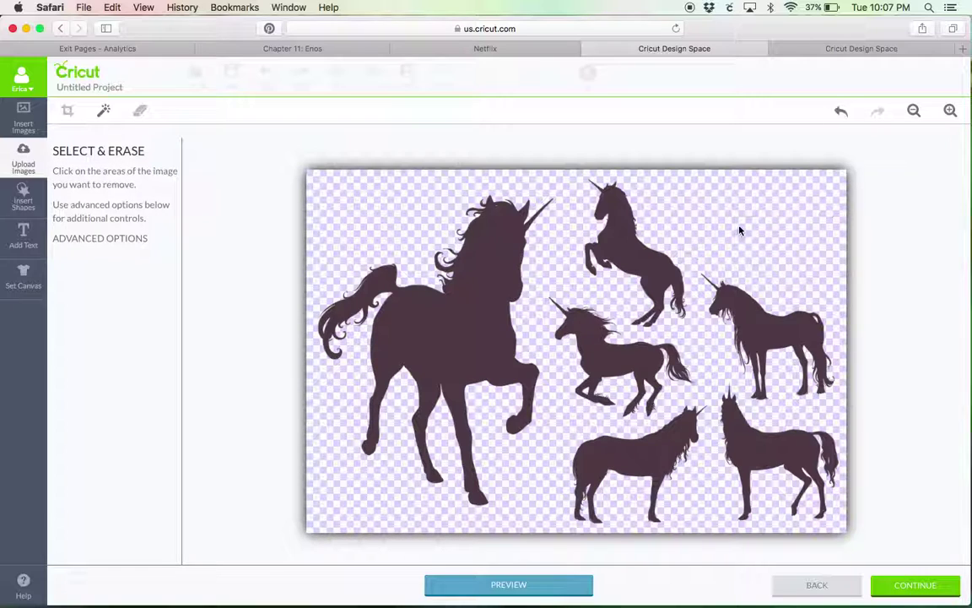
left_click(842, 111)
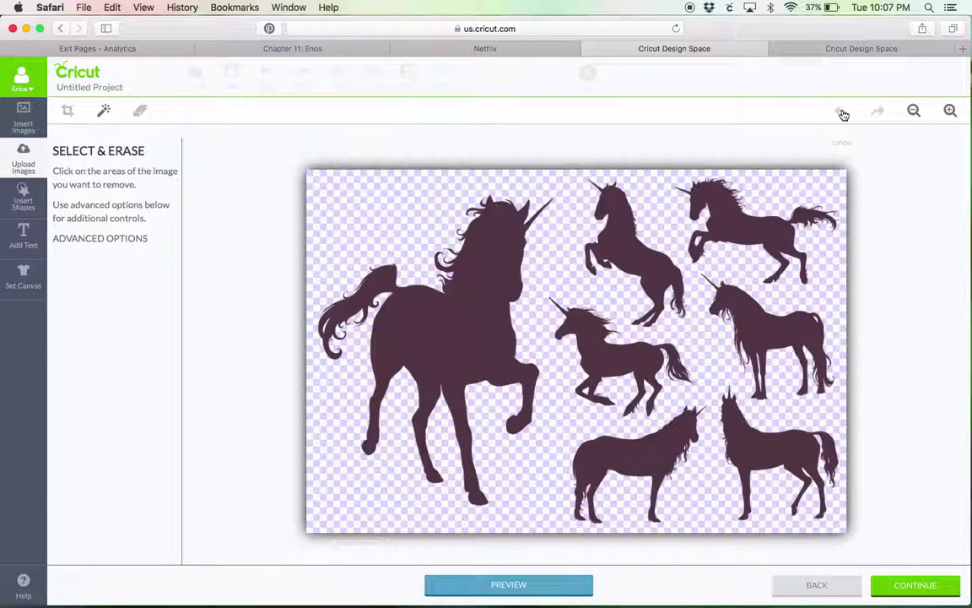
left_click(917, 586)
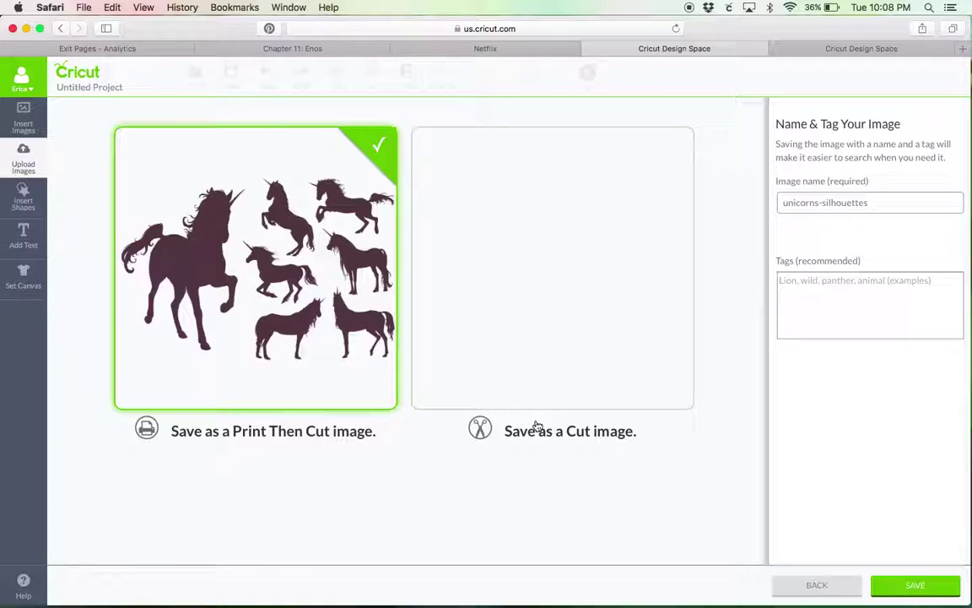
Choose Cut image as the save type for unicorns-silhouettes.
left_click(620, 363)
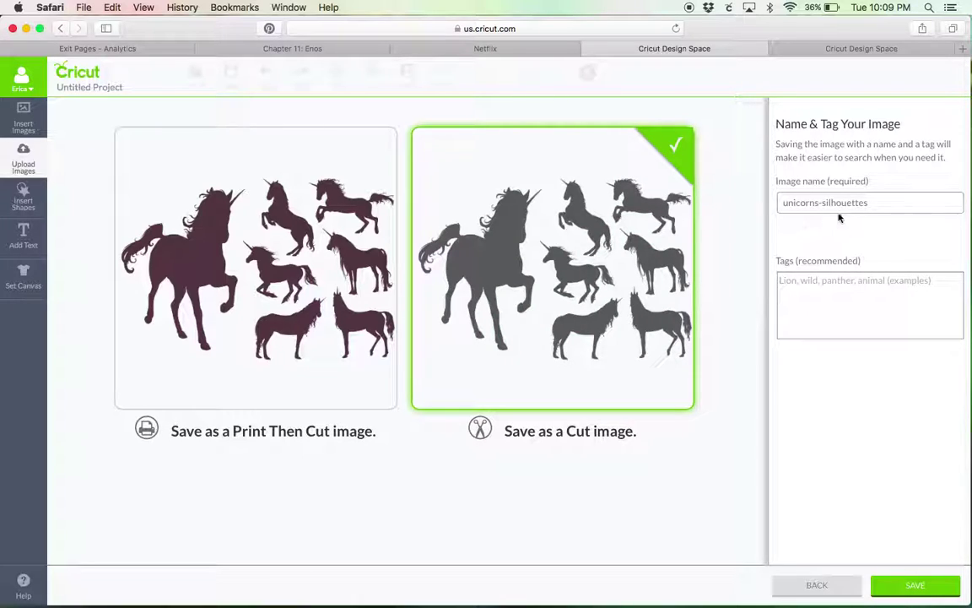
Keep the name unicorns-silhouettes, save the cut image, and return to the canvas.
left_click(876, 208)
key("BackSpace")
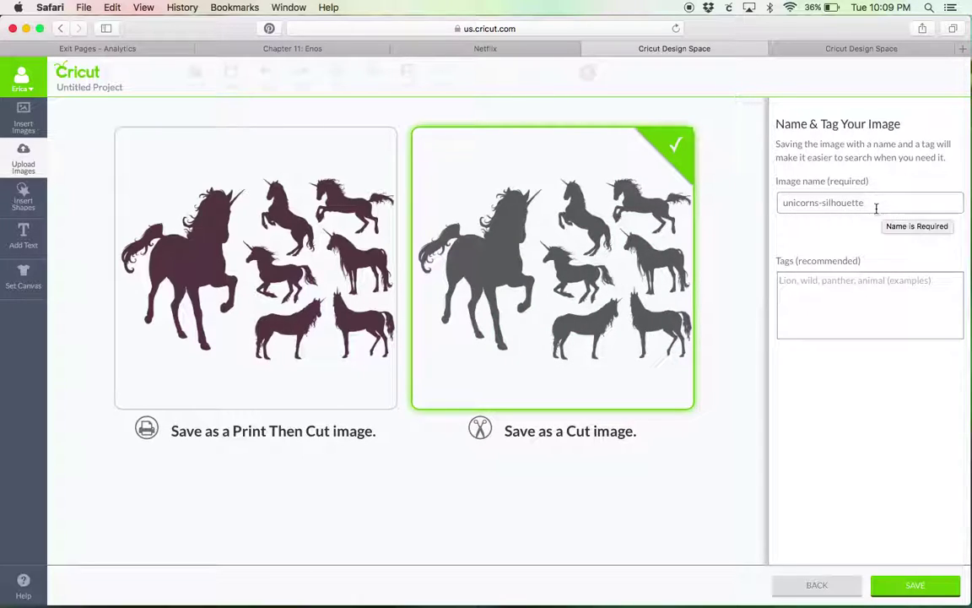
type("s")
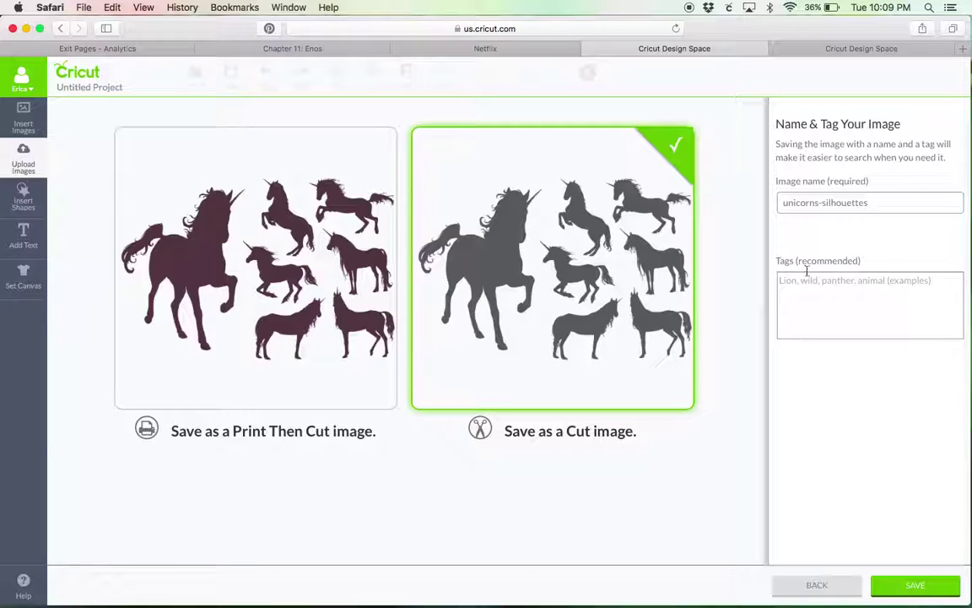
left_click(865, 302)
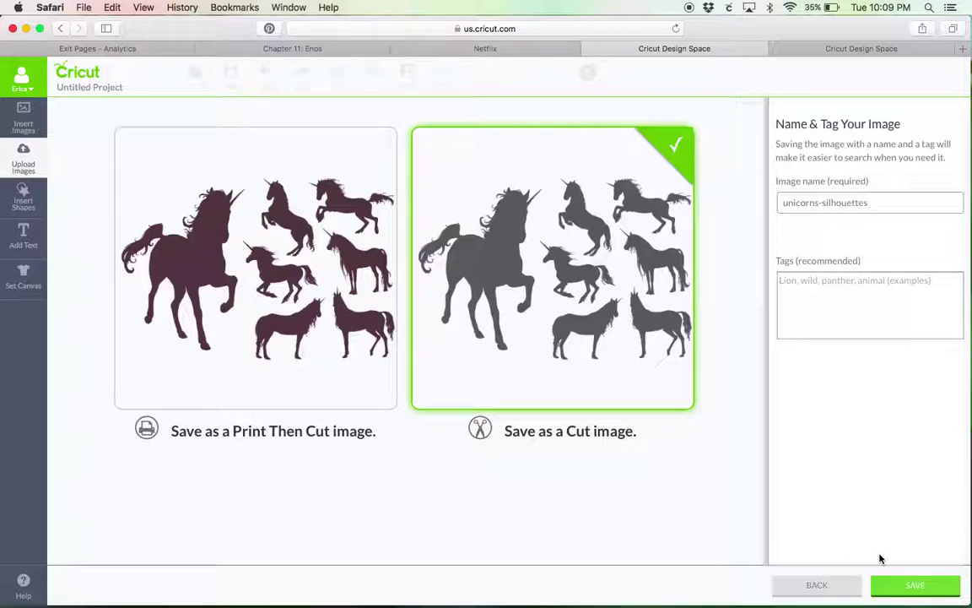
left_click(904, 589)
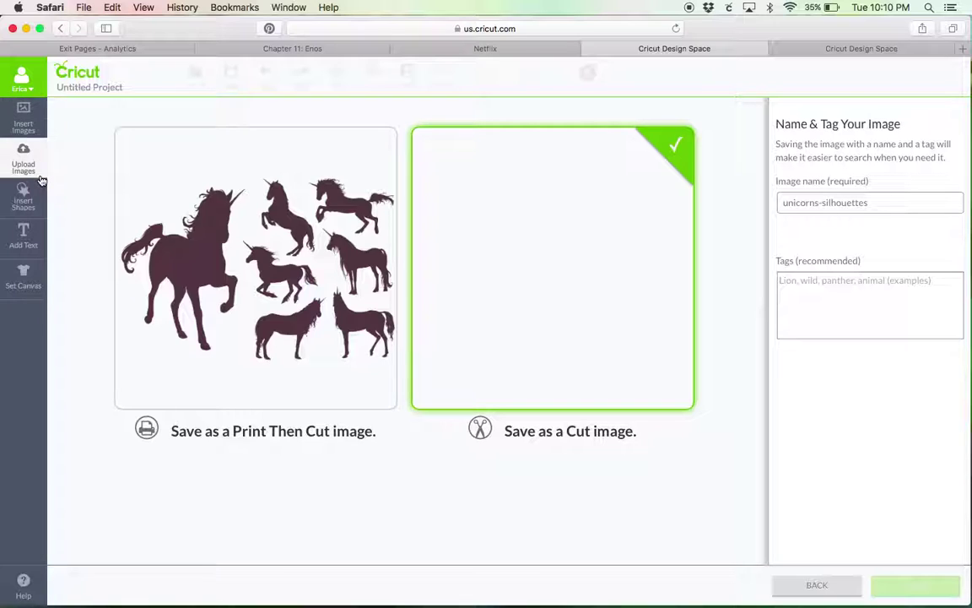
left_click(40, 205)
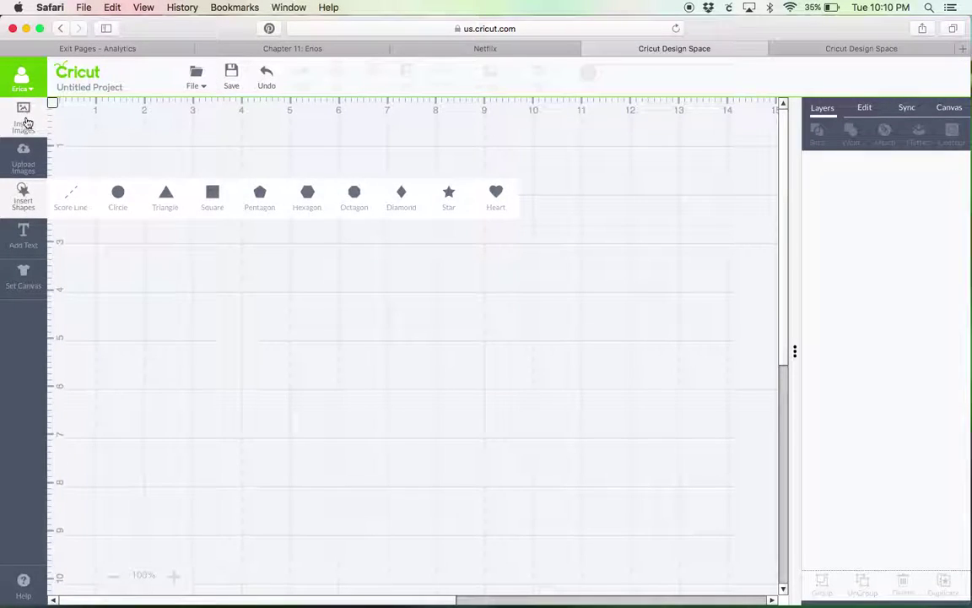
Insert the uploaded unicorns-silhouettes image onto the canvas.
left_click(26, 138)
left_click(30, 165)
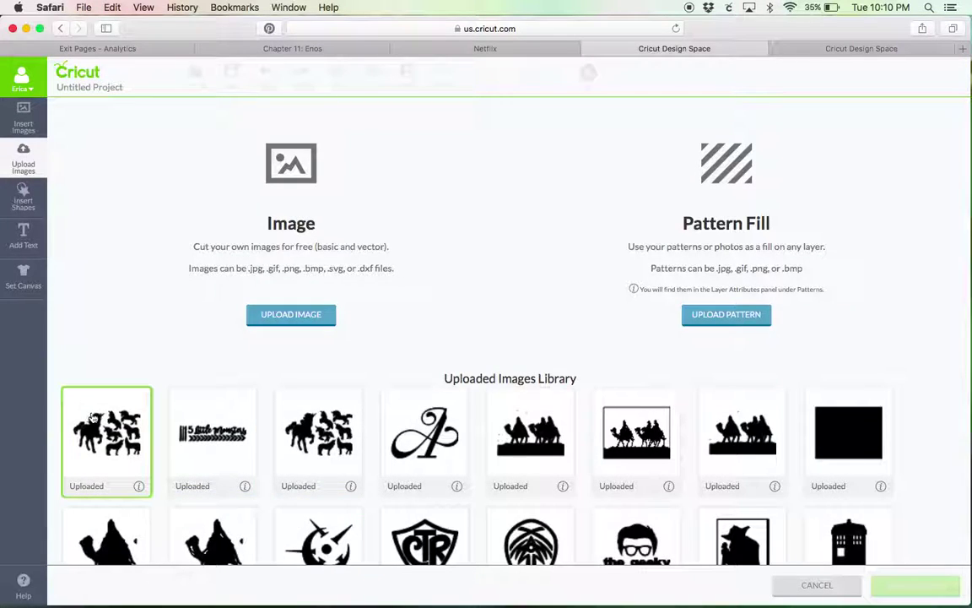
left_click(114, 438)
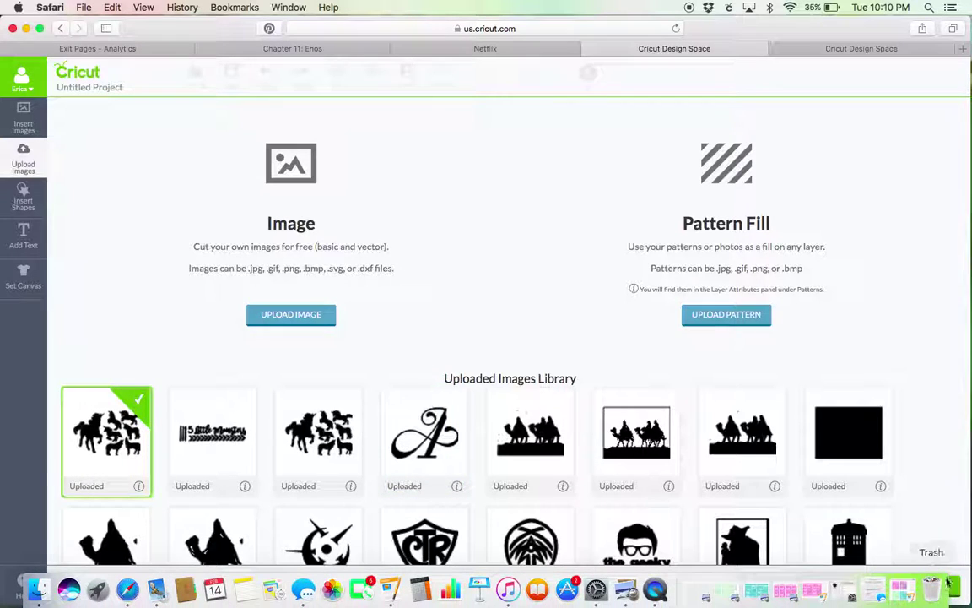
left_click(956, 589)
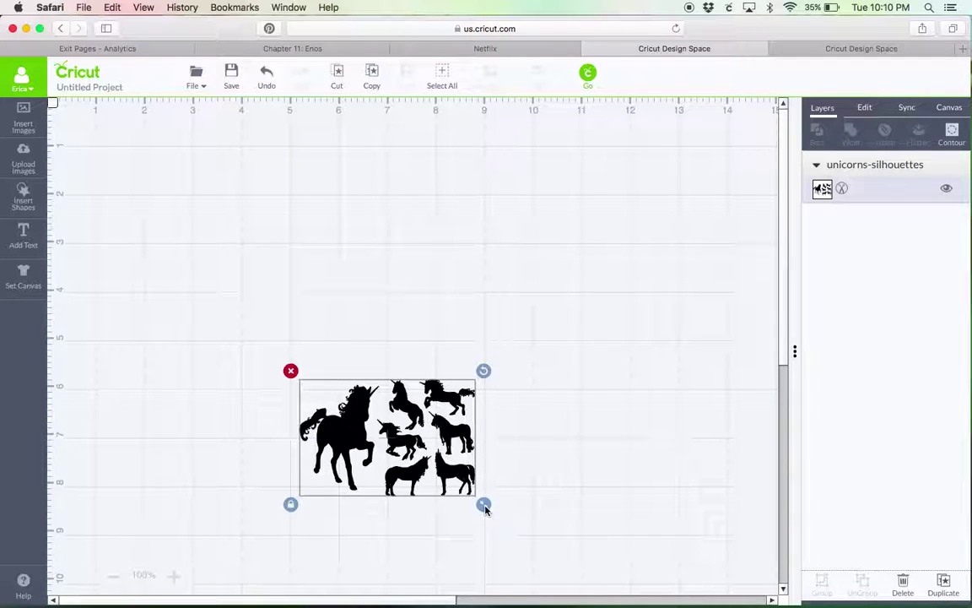
Scale the unicorn image across most of the canvas, positioned toward the top-left.
left_click_drag(483, 504, 772, 599)
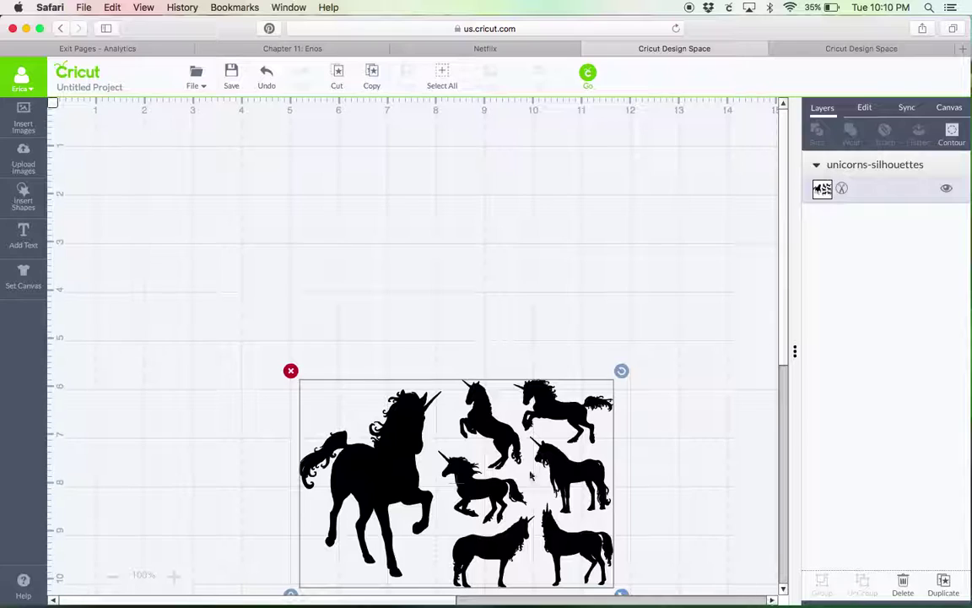
left_click_drag(445, 458, 293, 273)
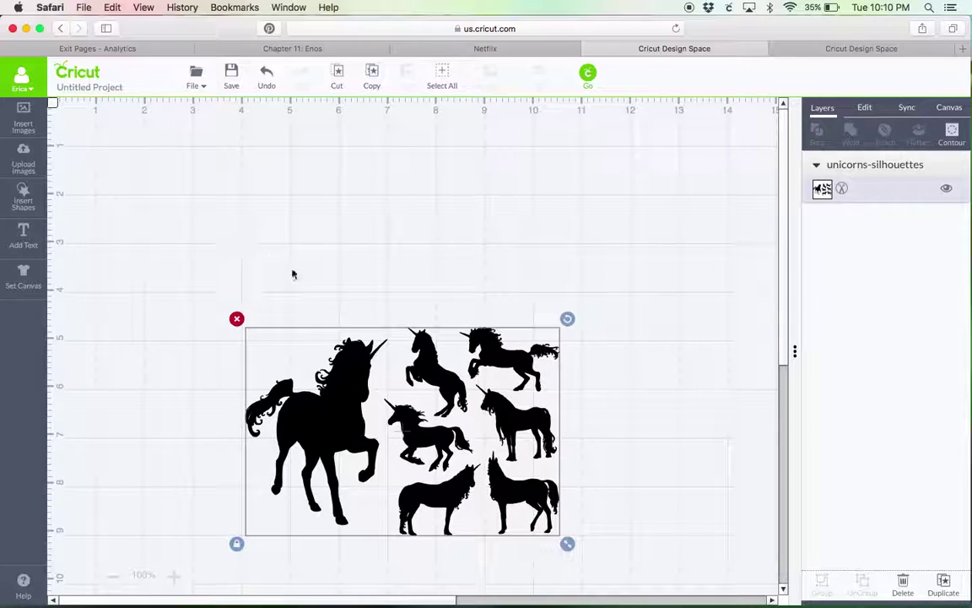
left_click(487, 425)
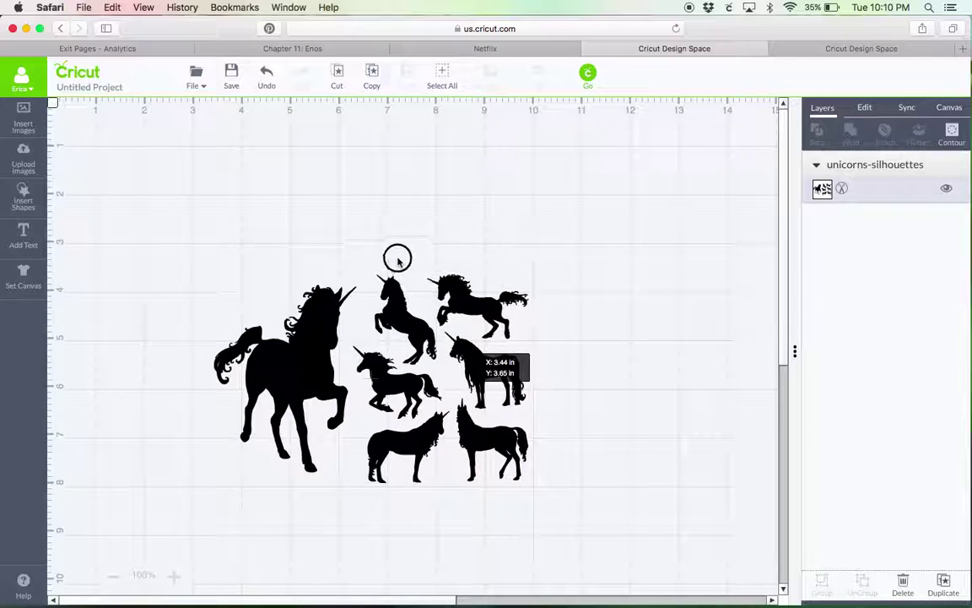
left_click_drag(397, 259, 338, 151)
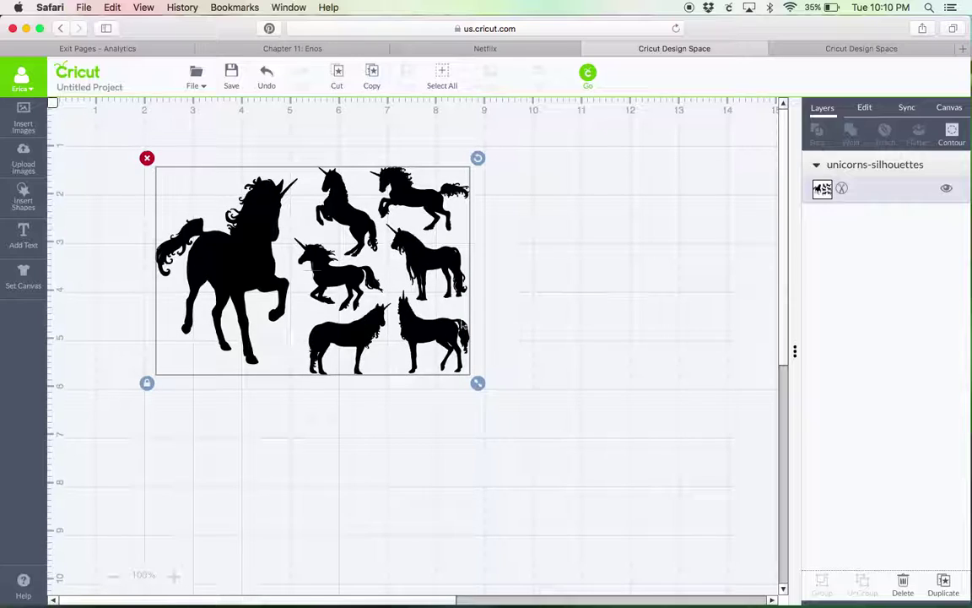
left_click_drag(478, 382, 677, 538)
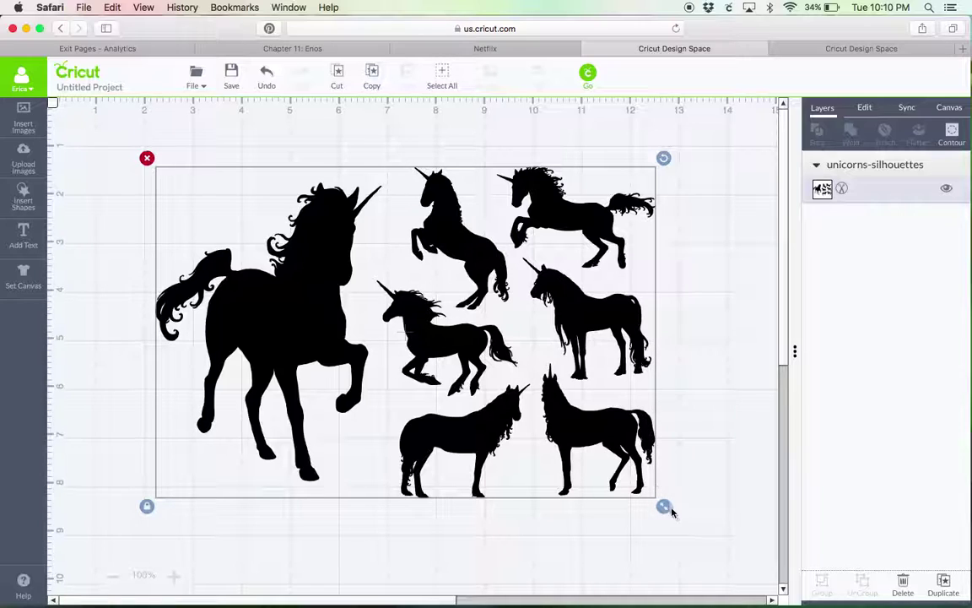
left_click_drag(664, 506, 780, 581)
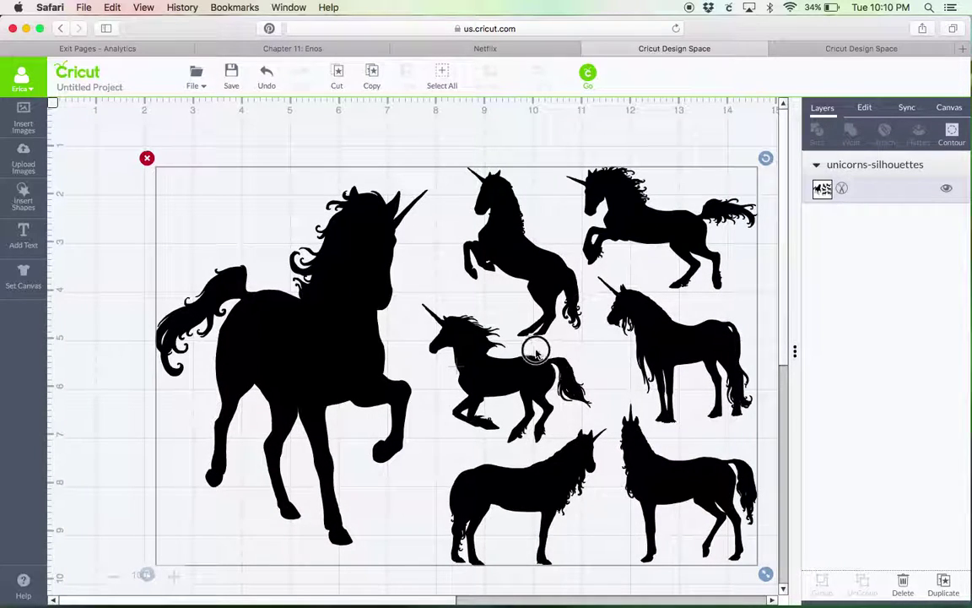
left_click_drag(532, 342, 466, 304)
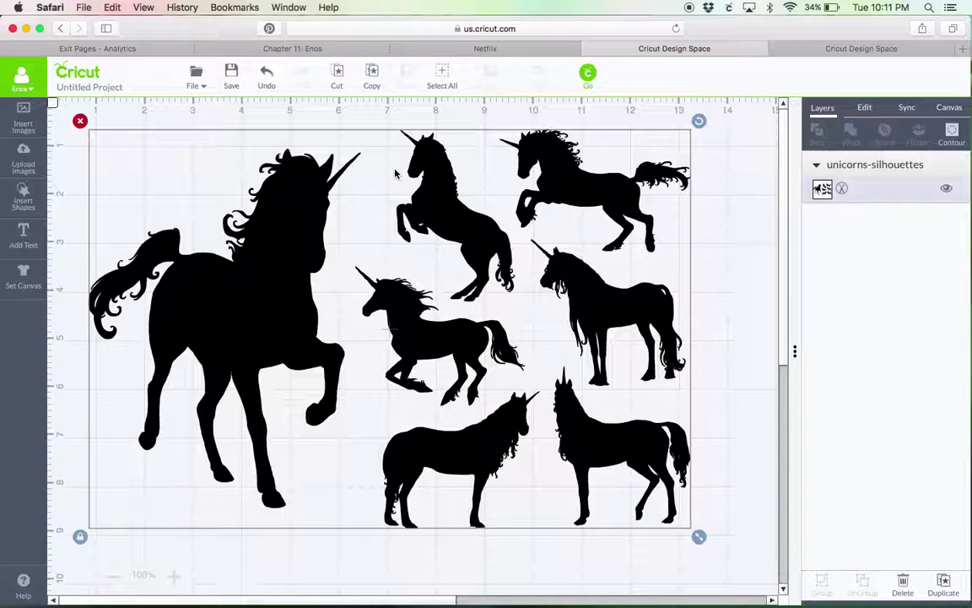
left_click(24, 158)
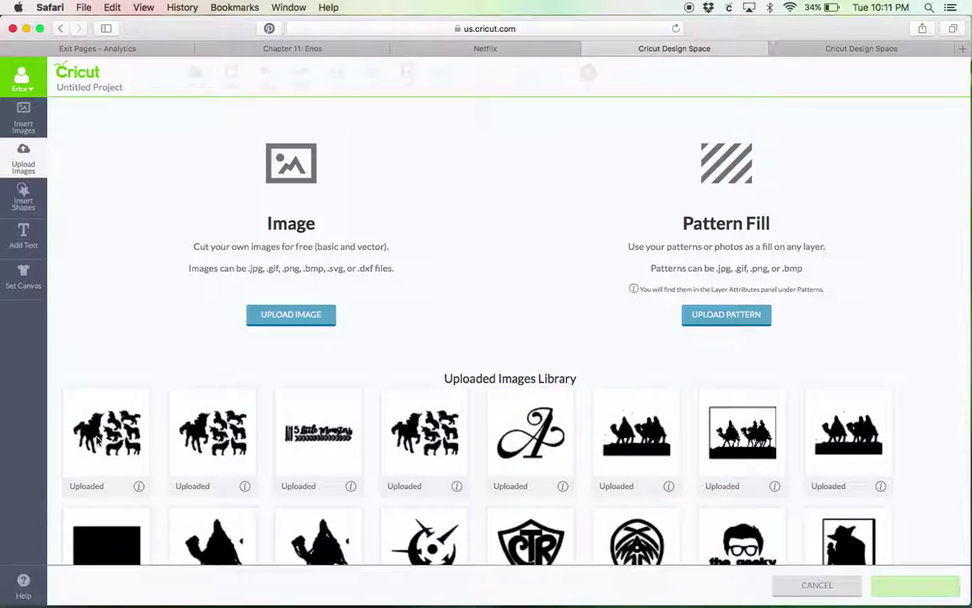
left_click(99, 438)
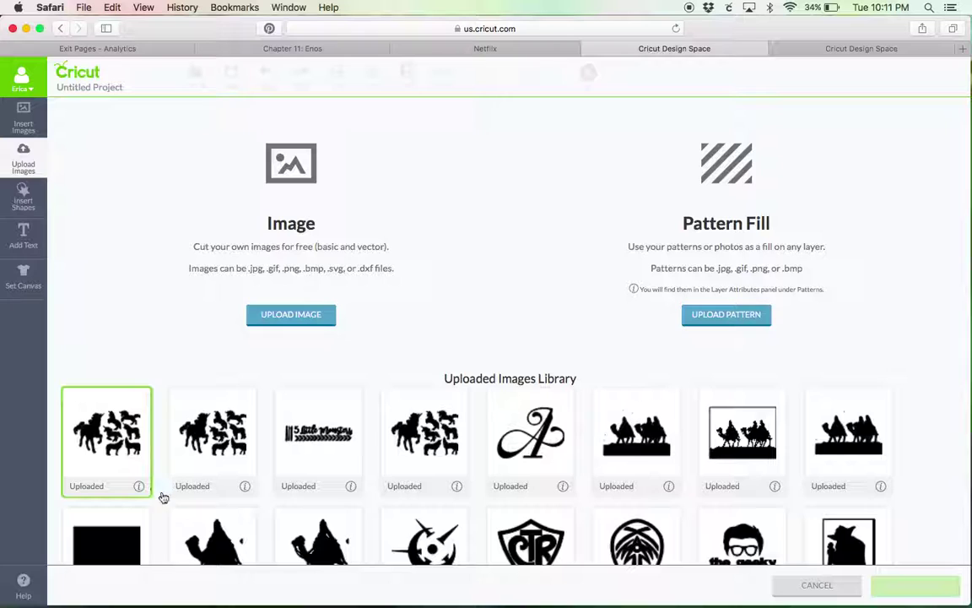
left_click(120, 436)
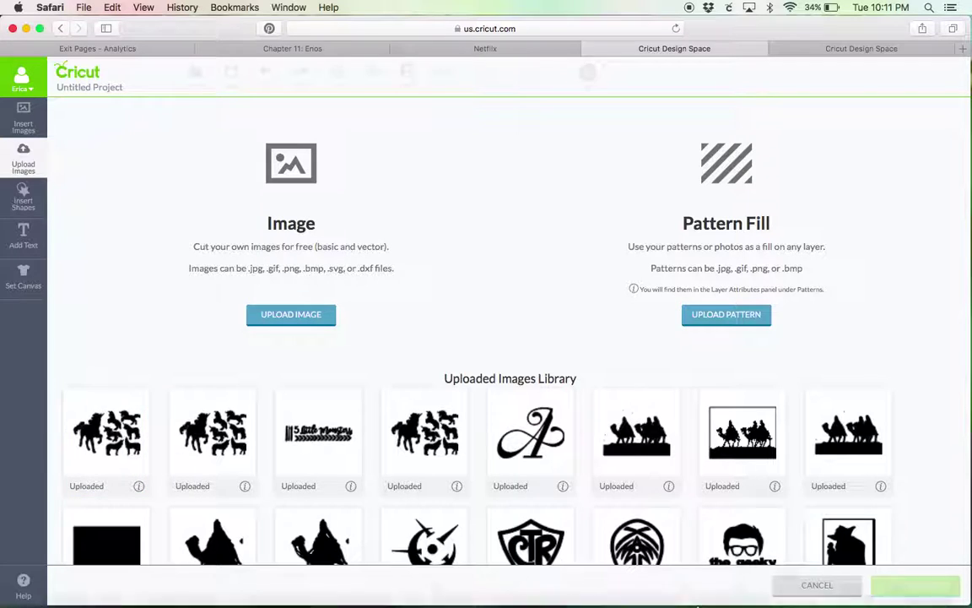
left_click(817, 585)
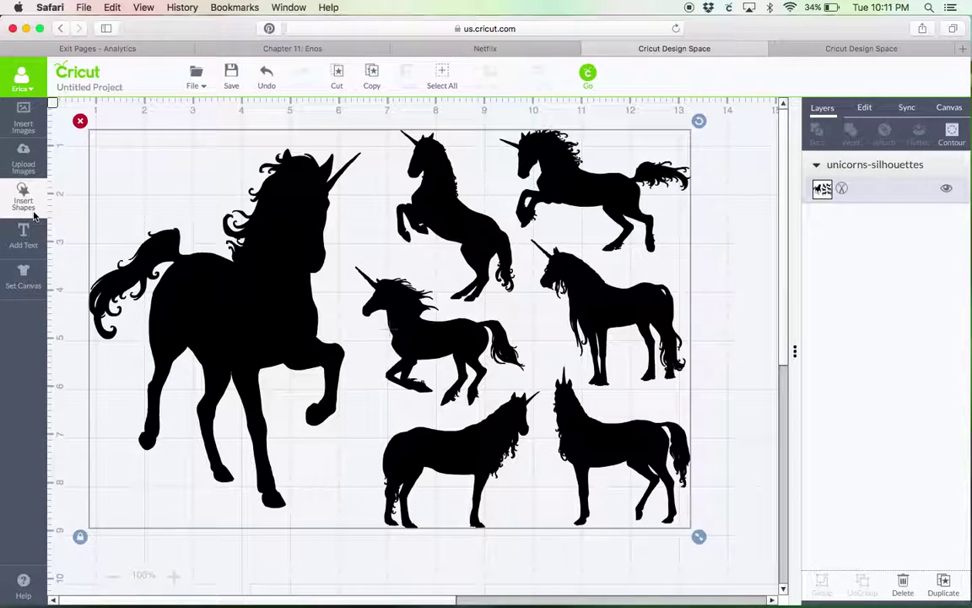
Add a large square covering the seven small unicorns, leaving the big unicorn clear.
left_click(24, 199)
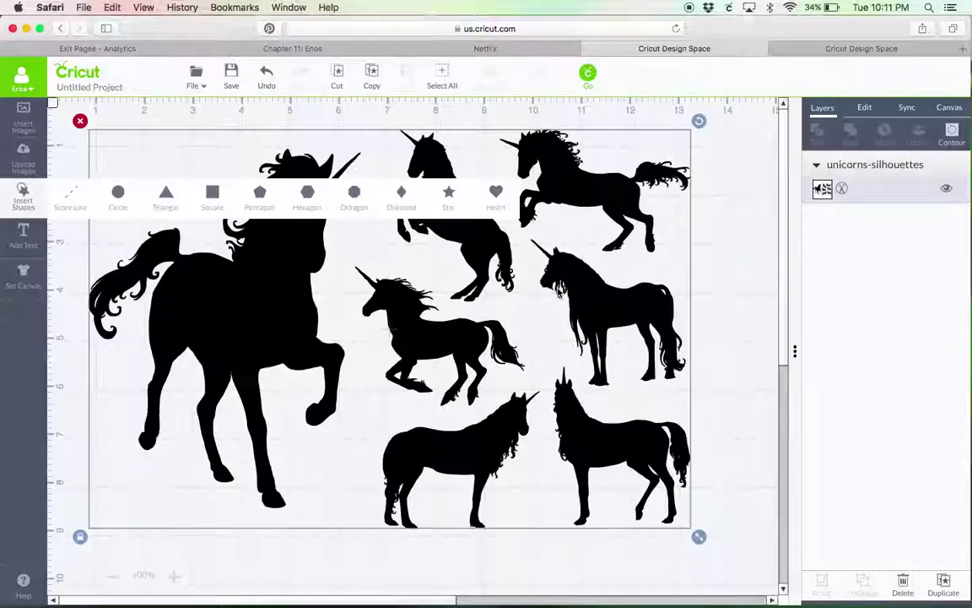
left_click(212, 193)
left_click_drag(417, 429, 454, 192)
left_click_drag(426, 301, 435, 157)
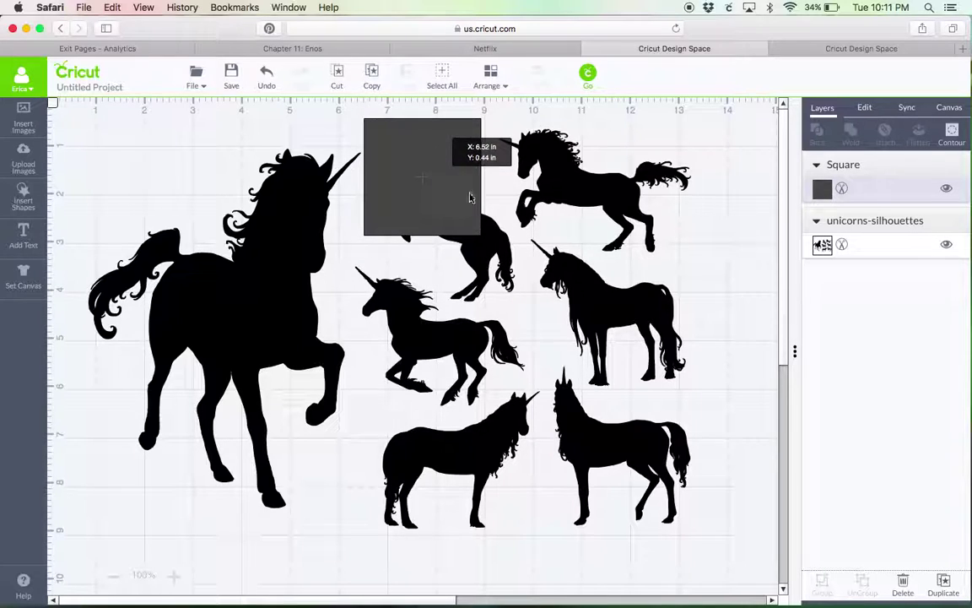
left_click_drag(491, 245, 785, 586)
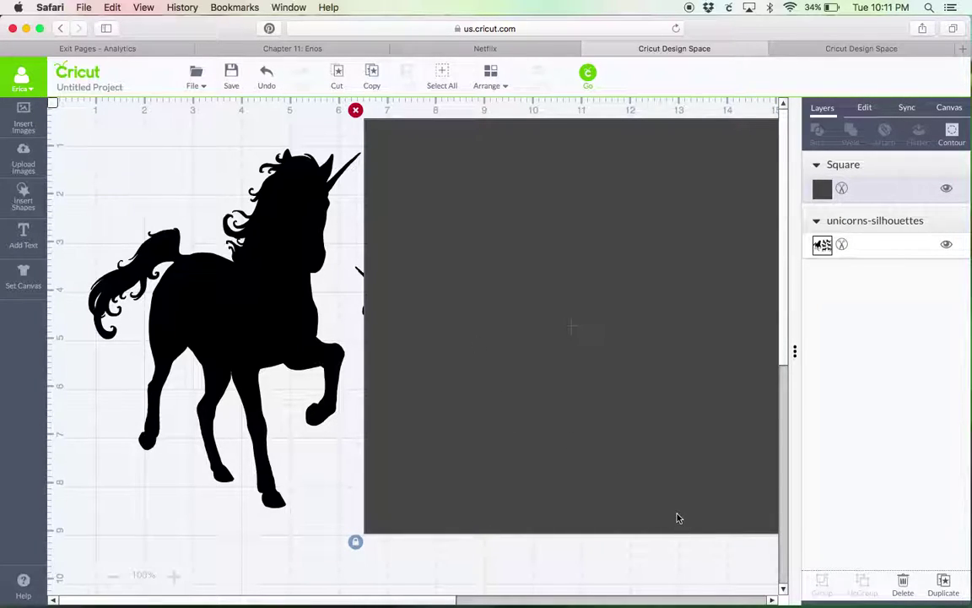
left_click(251, 396)
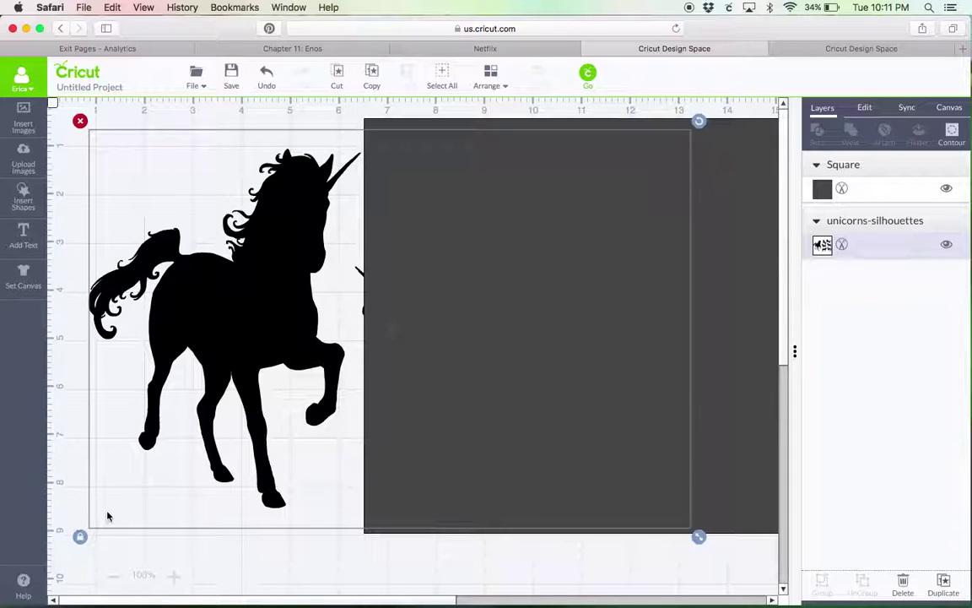
left_click_drag(699, 537, 558, 459)
left_click(740, 503)
left_click_drag(731, 498, 673, 491)
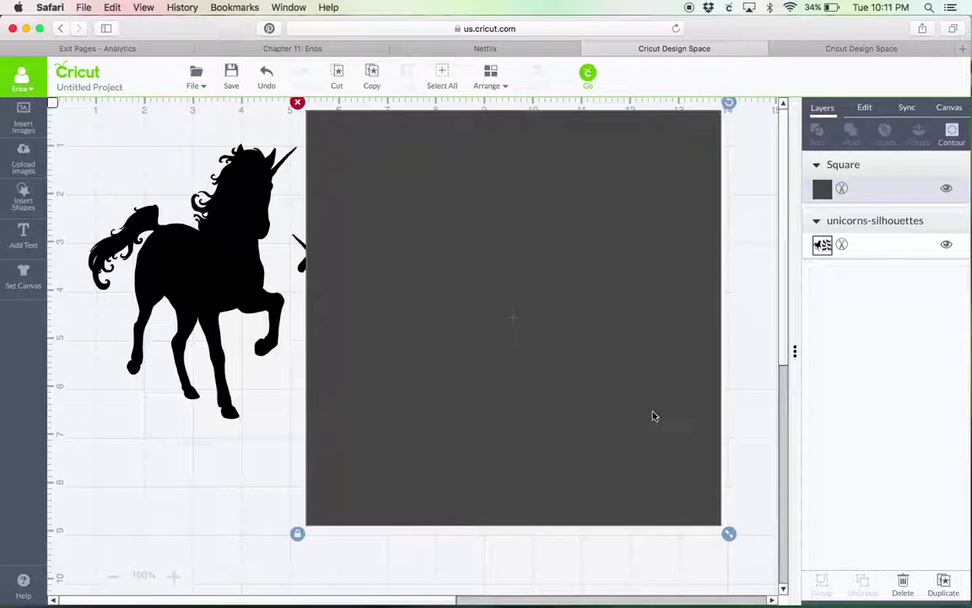
Select the square and unicorn image together and slice them.
left_click(197, 135)
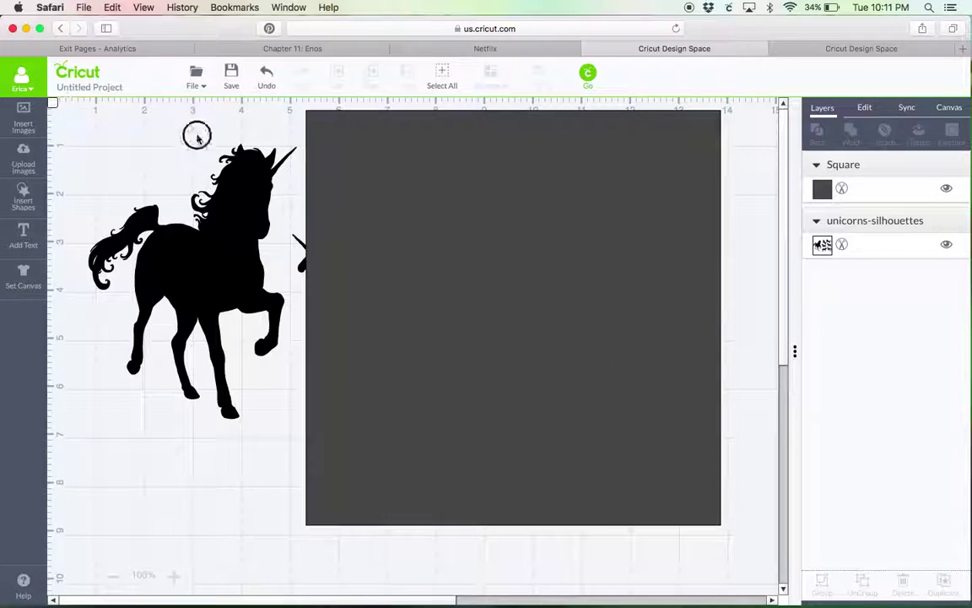
left_click_drag(61, 108, 406, 263)
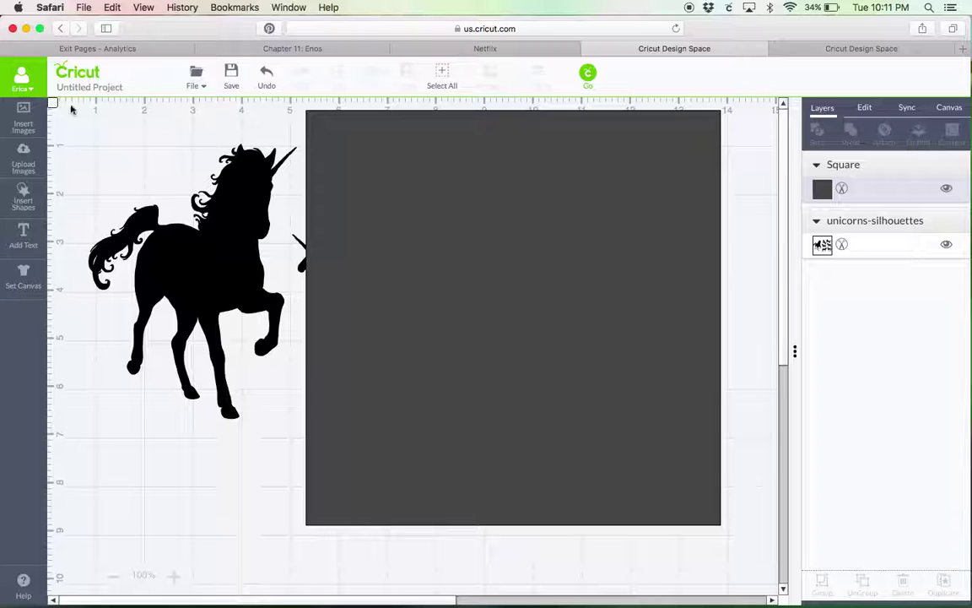
left_click_drag(65, 102, 760, 559)
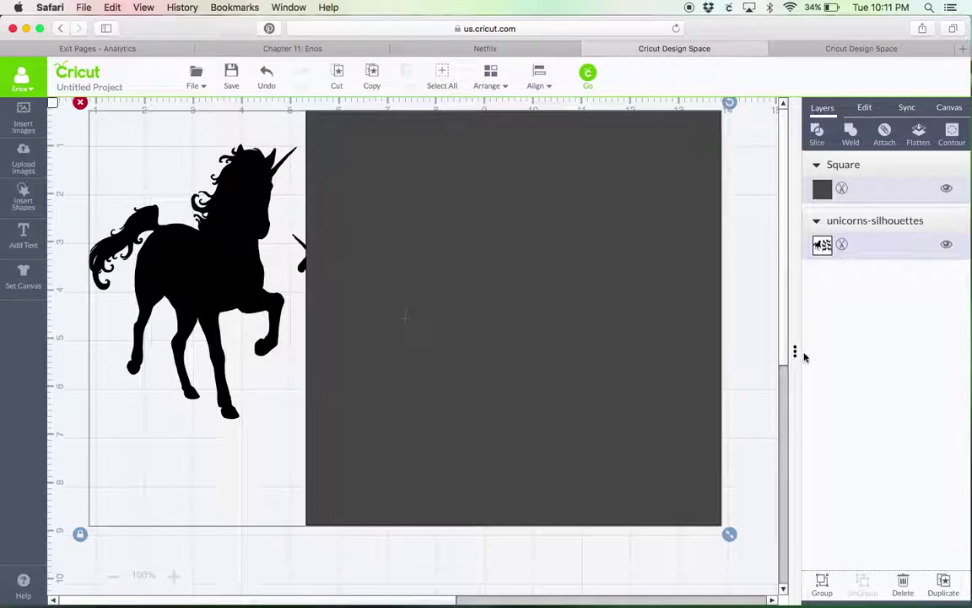
left_click(815, 135)
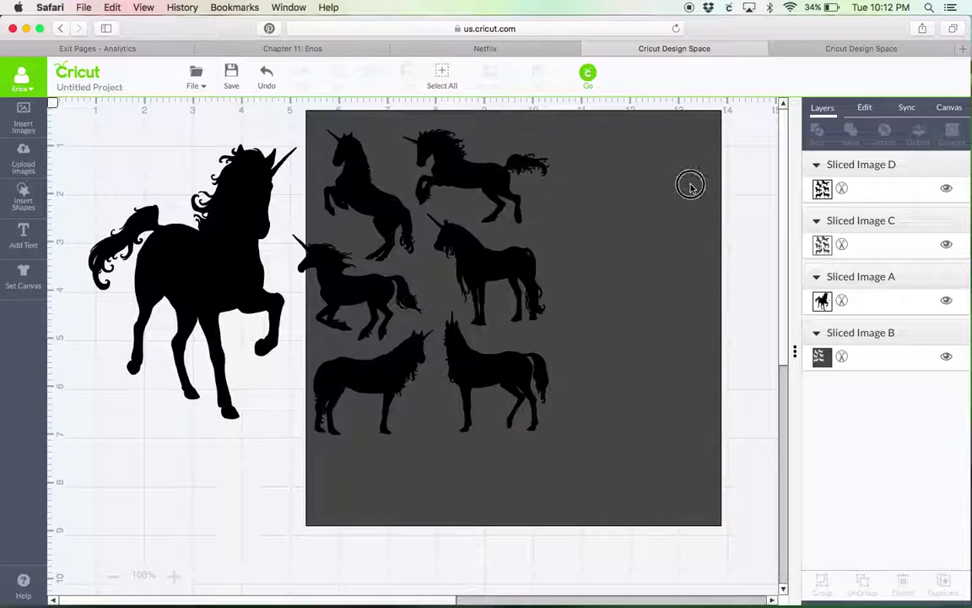
Delete Sliced Image B, D and C, keeping only the big unicorn (Sliced Image A).
left_click_drag(691, 185, 698, 254)
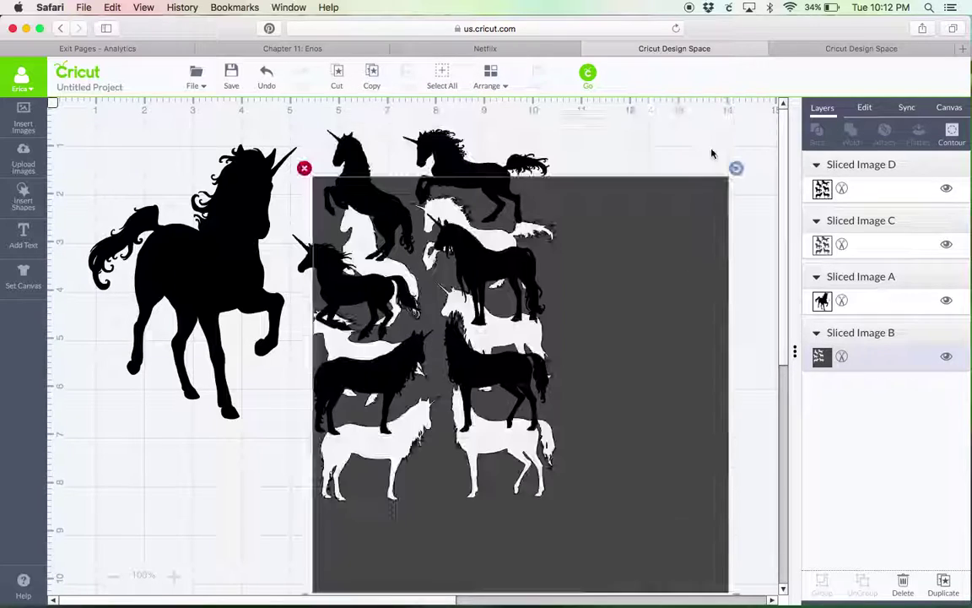
left_click(304, 168)
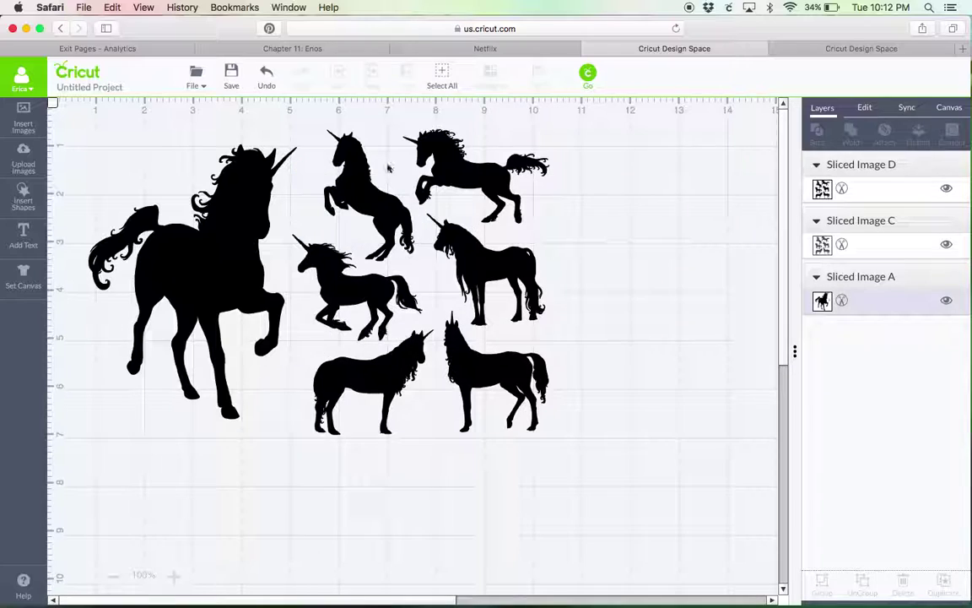
left_click(358, 181)
left_click(297, 121)
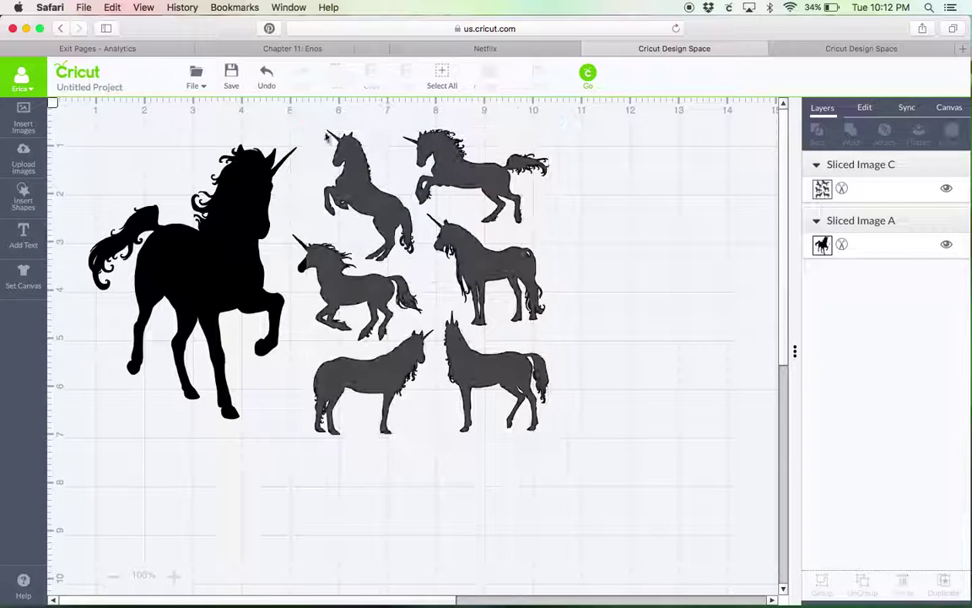
left_click(363, 190)
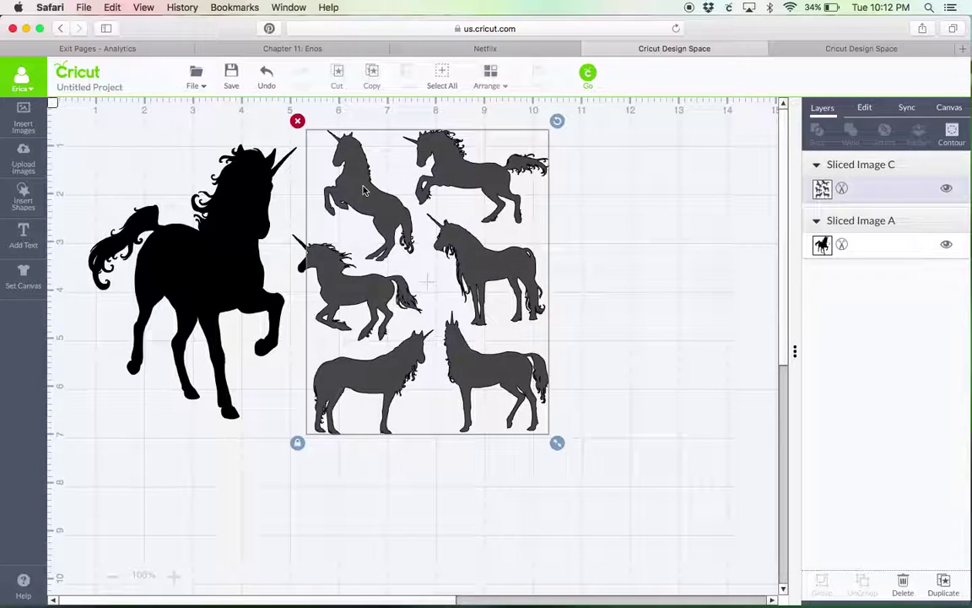
left_click(297, 121)
left_click(28, 205)
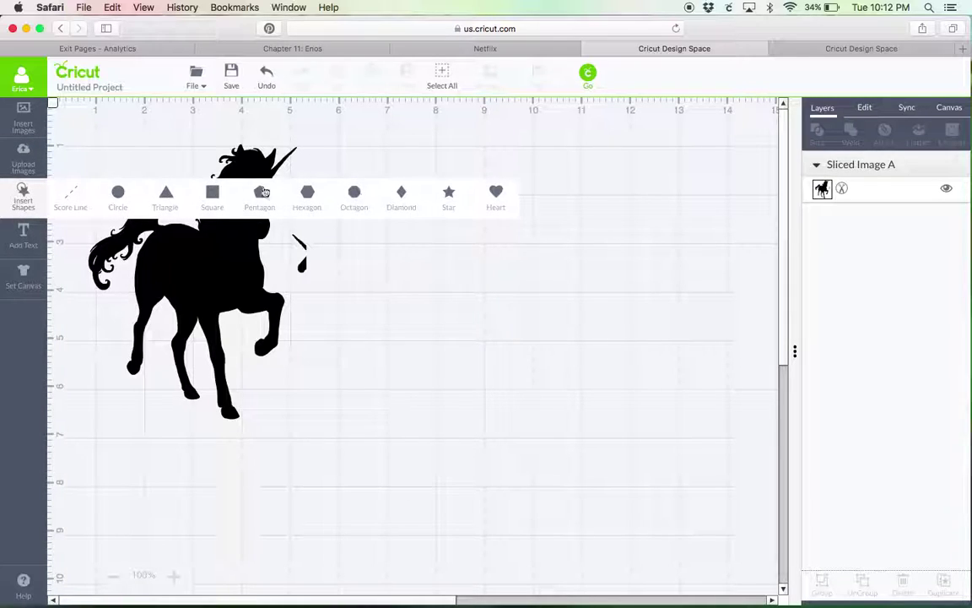
Place a circle over the stray horn fragment and slice it against the unicorn.
left_click(118, 193)
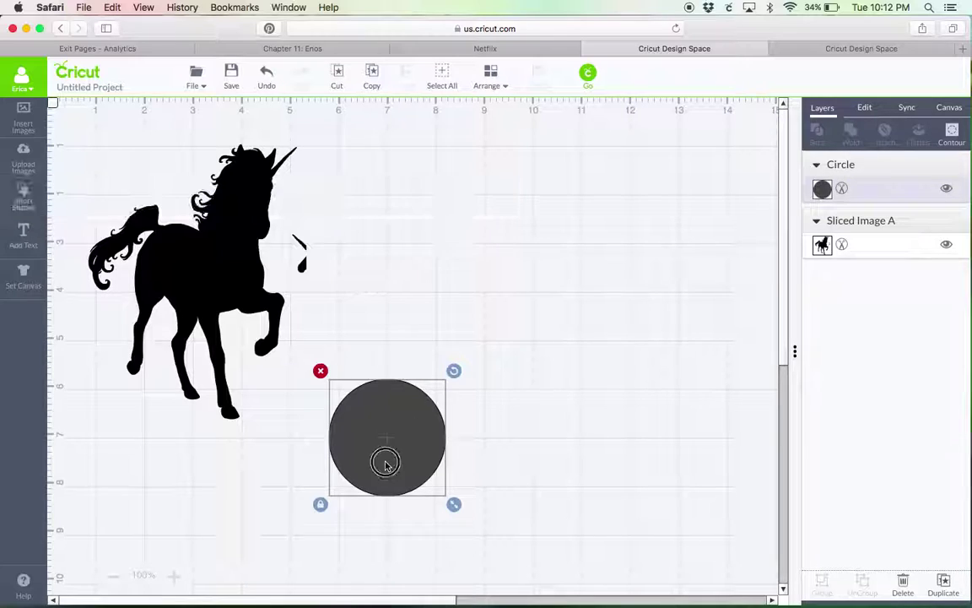
left_click_drag(386, 460, 334, 277)
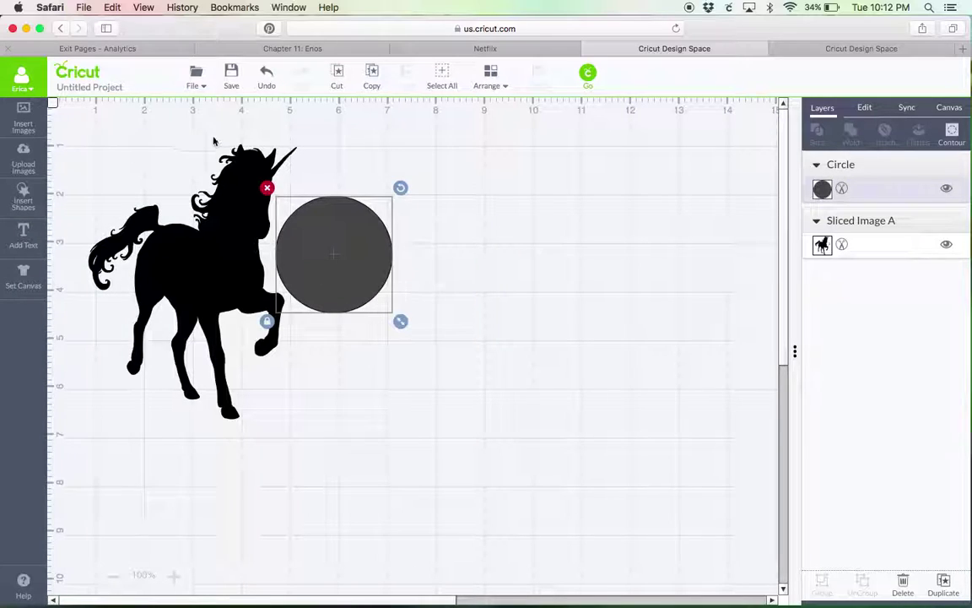
left_click_drag(66, 129, 663, 476)
left_click(836, 141)
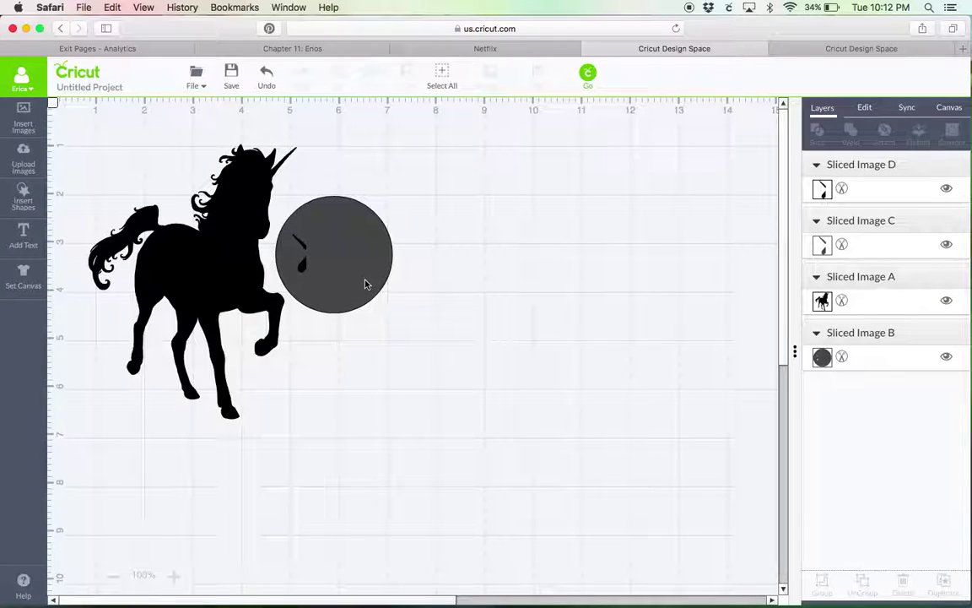
Delete the sliced circle and the leftover Sliced Image D piece.
left_click(367, 284)
left_click(267, 187)
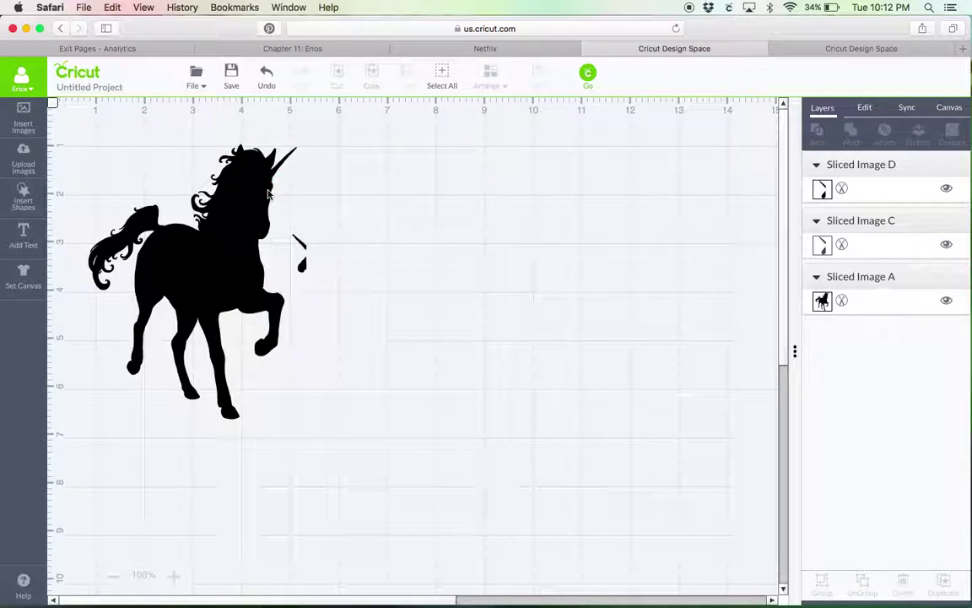
left_click(298, 245)
left_click(285, 225)
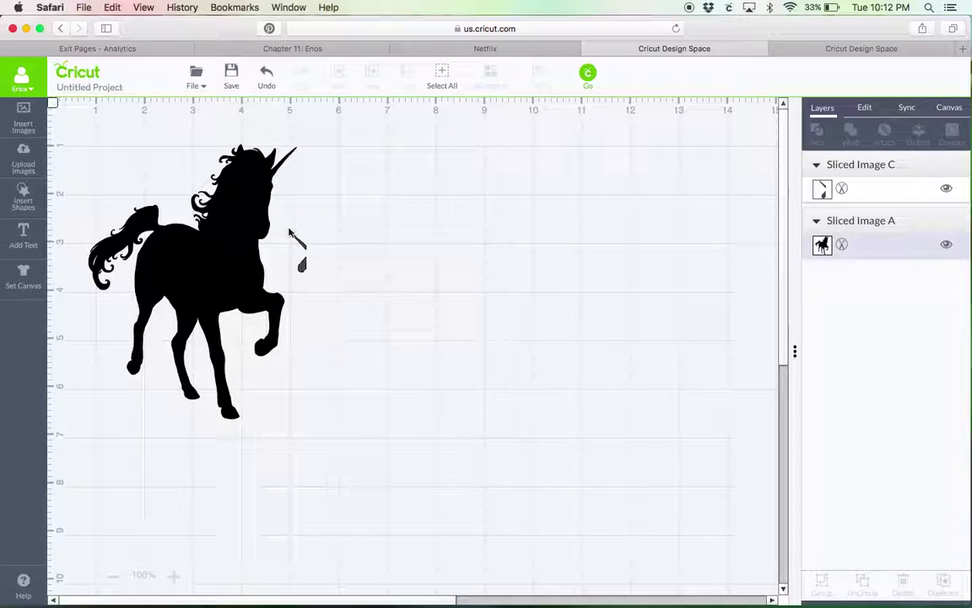
Delete Sliced Image C, then switch to the finished 'i believe in magic' project.
left_click(300, 256)
left_click(278, 219)
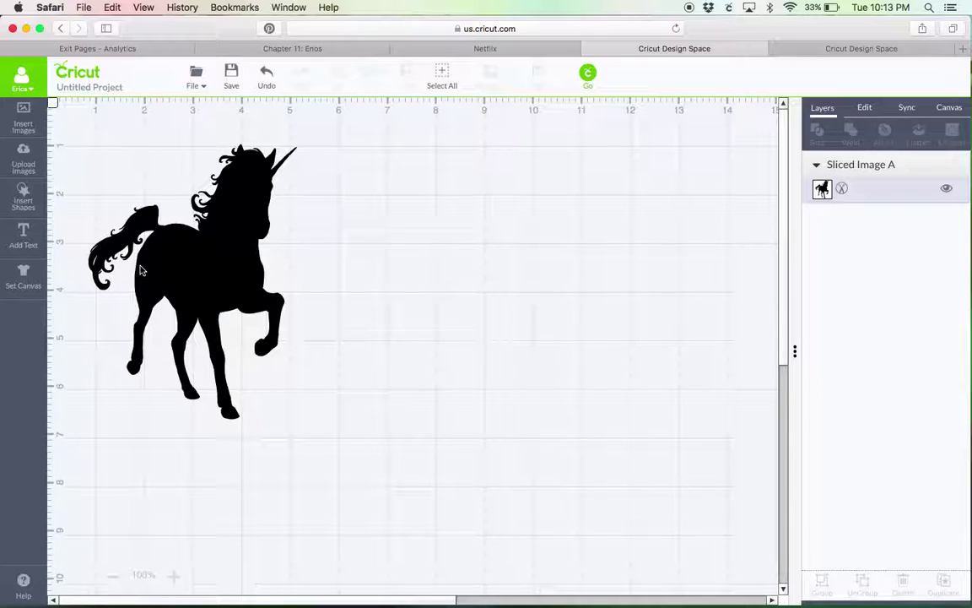
left_click(23, 235)
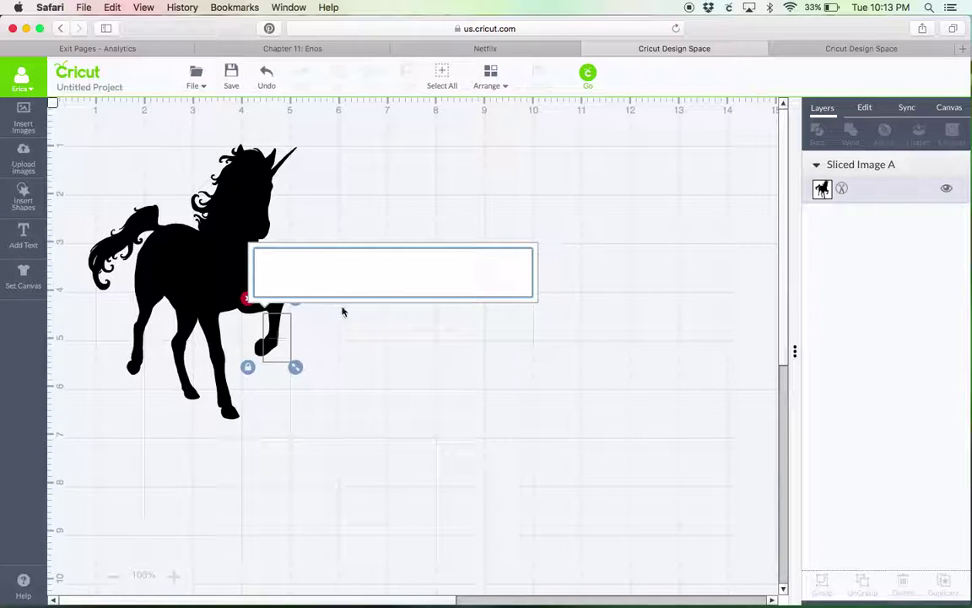
left_click(357, 337)
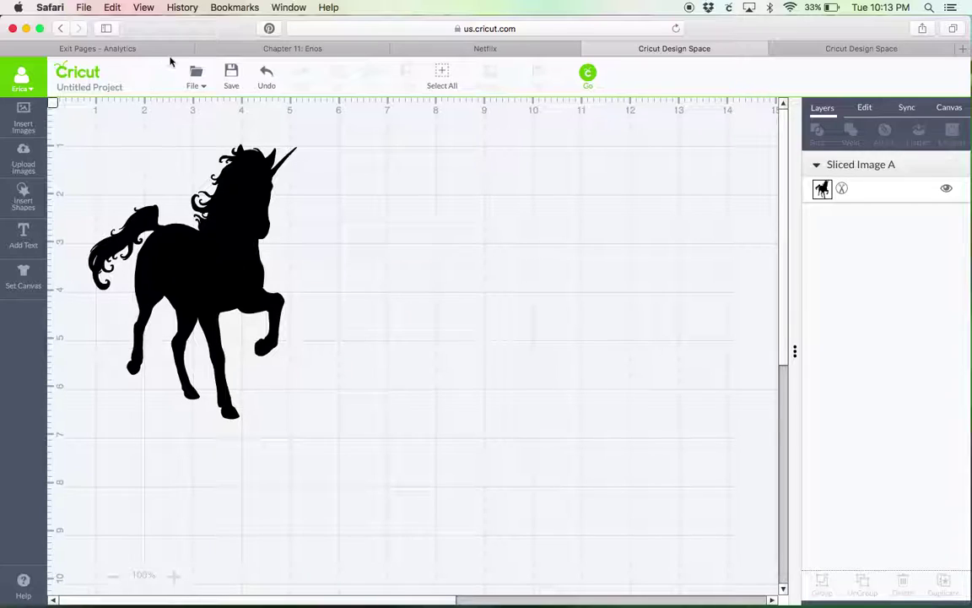
left_click(853, 49)
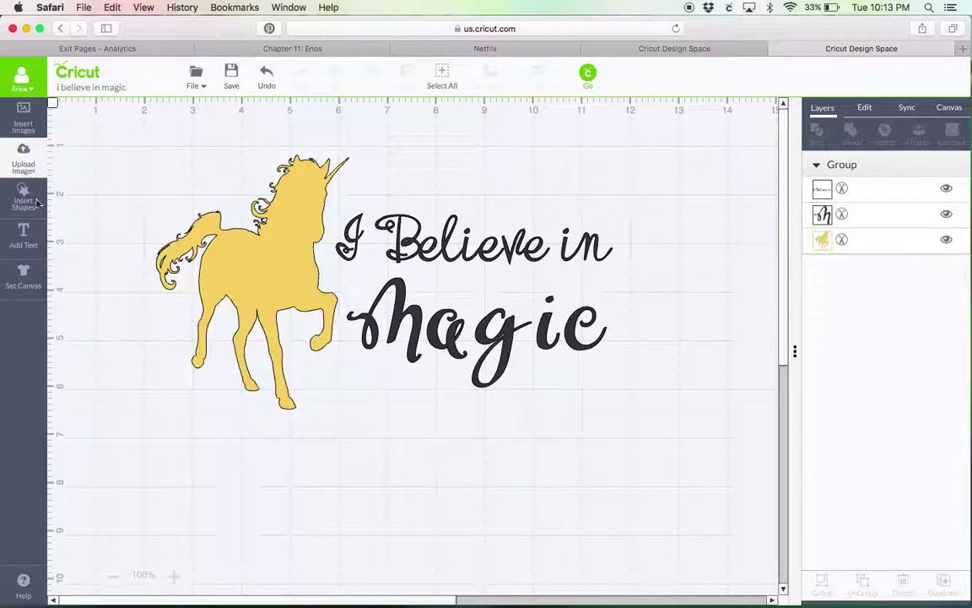